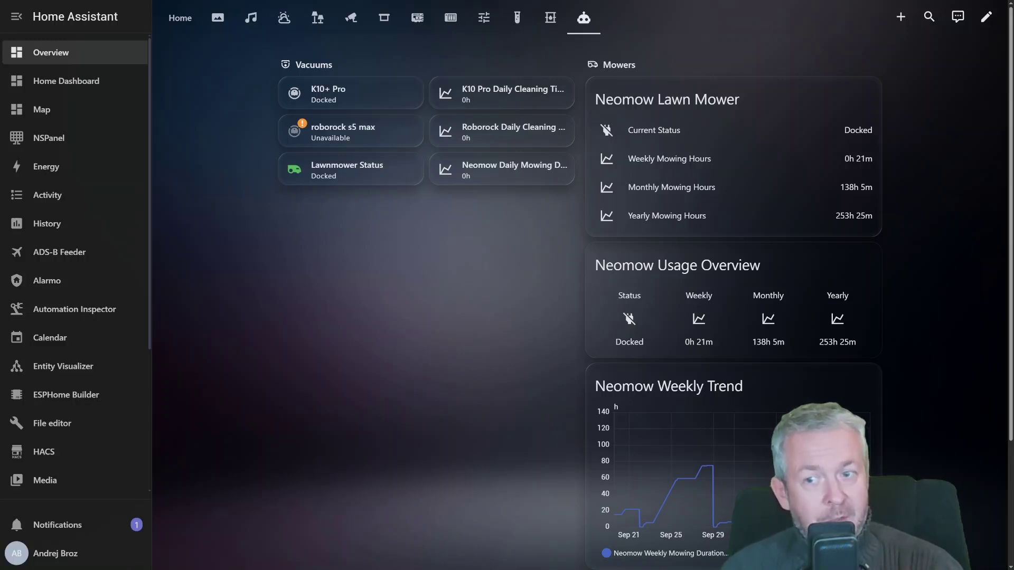
Open the Lawnmower Status sensor's details card
{"action": "left_click", "coordinate": [304, 169]}
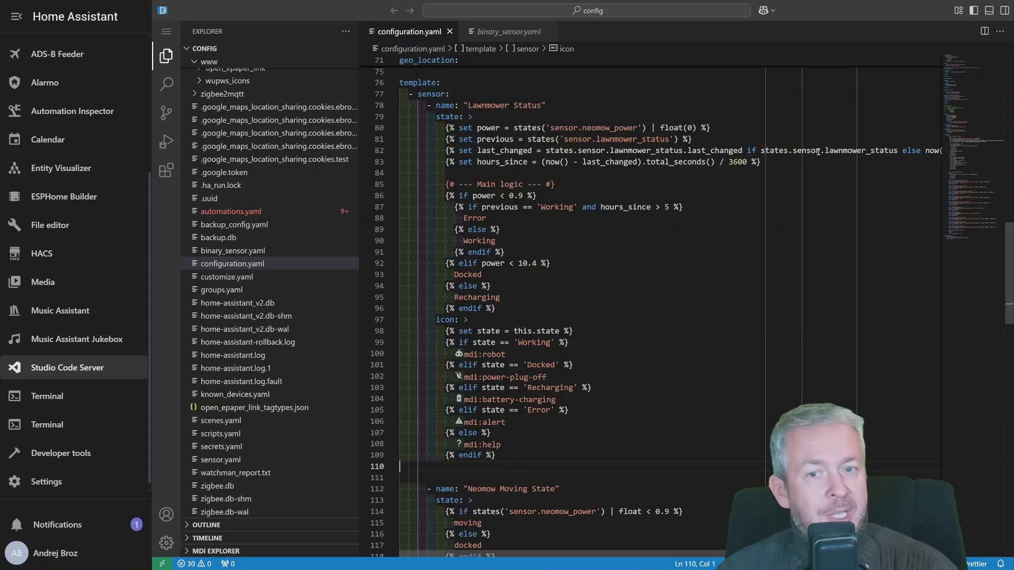
{"action": "mouse_move", "coordinate": [818, 151]}
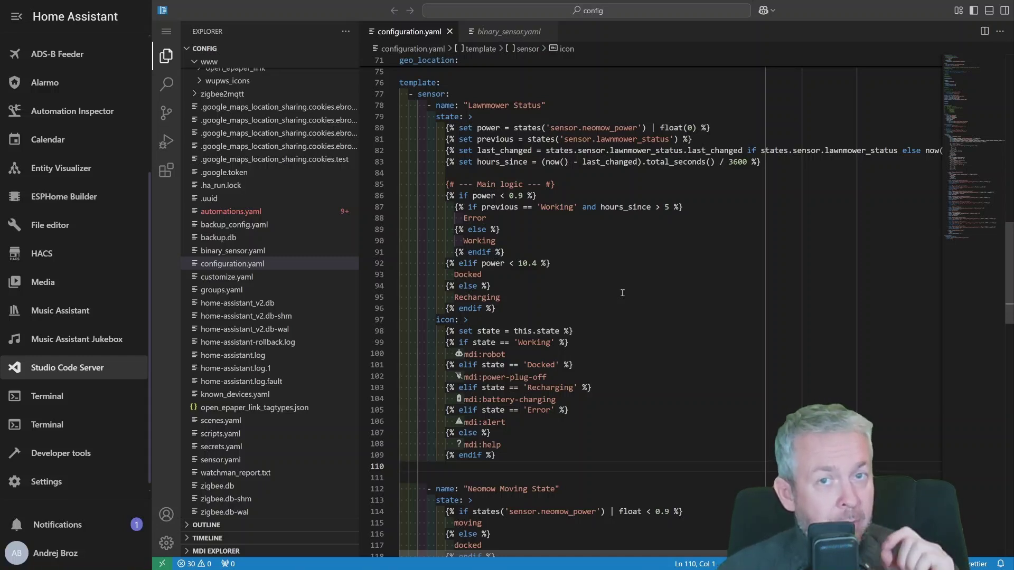
{"action": "scroll", "coordinate": [500, 257], "scroll_direction": "down", "scroll_amount": 1}
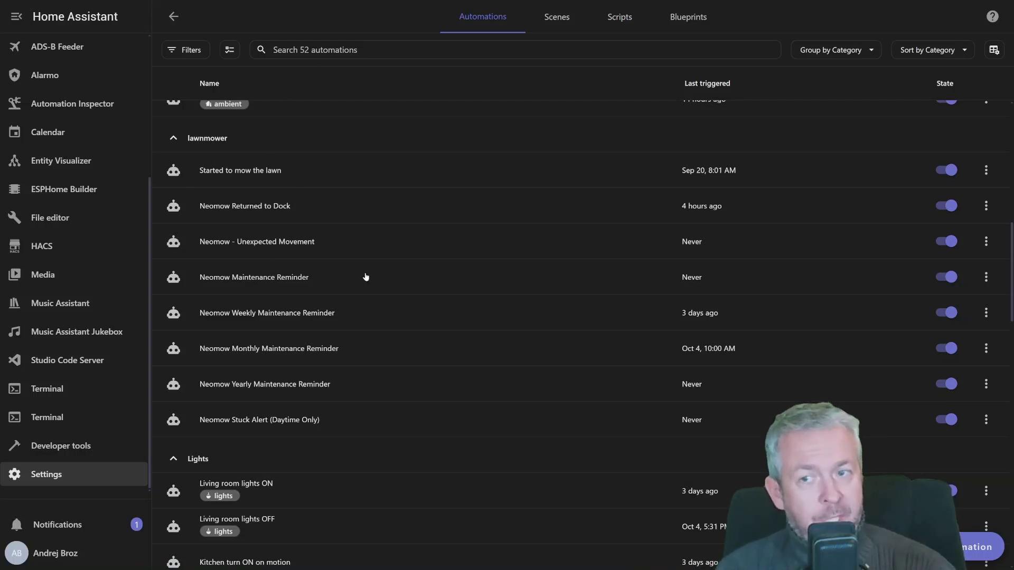
{"action": "left_click", "coordinate": [290, 171]}
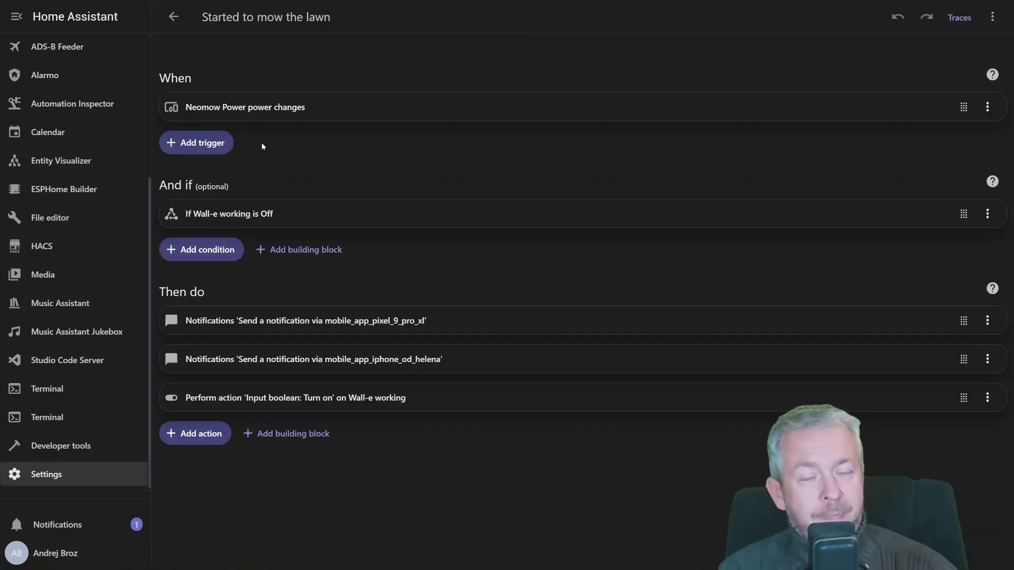
{"action": "left_click", "coordinate": [173, 17]}
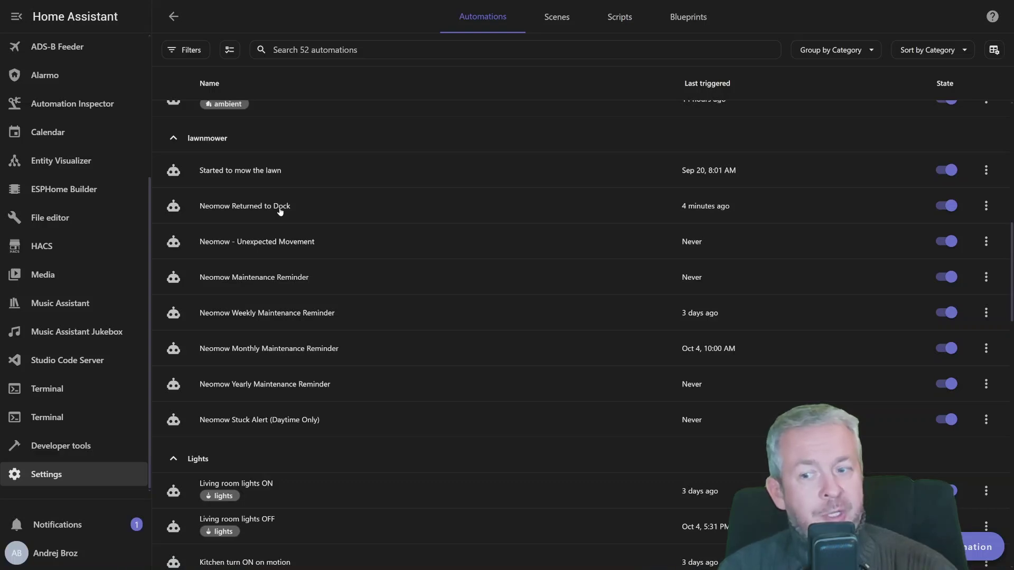
{"action": "left_click", "coordinate": [280, 208]}
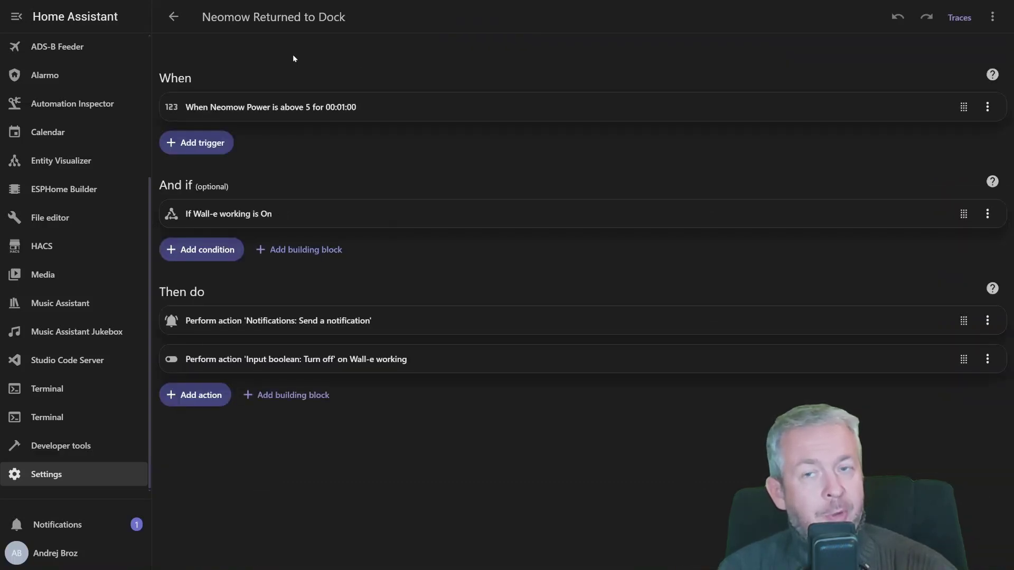
{"action": "left_click", "coordinate": [180, 19]}
{"action": "left_click", "coordinate": [280, 276]}
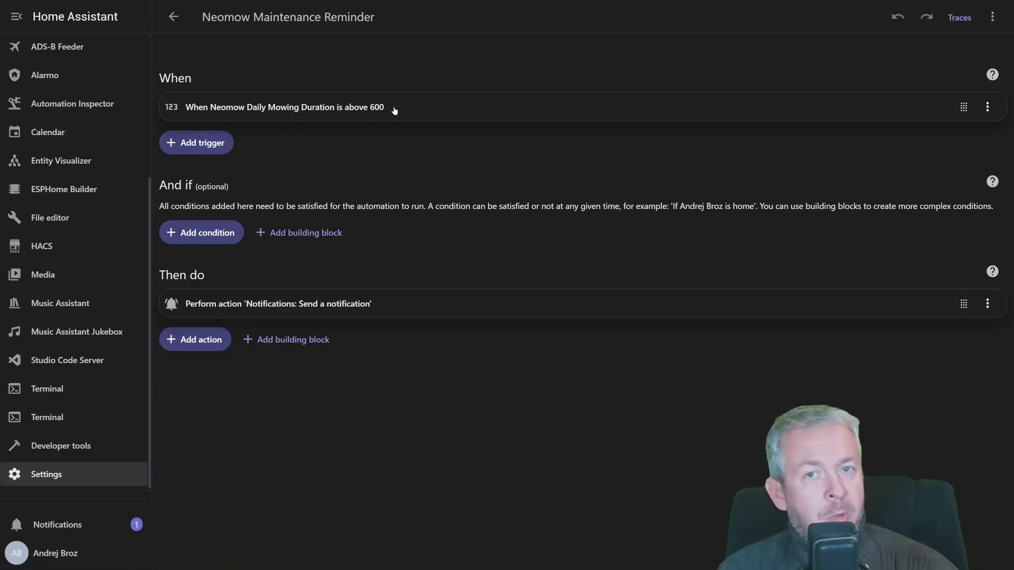
{"action": "left_click", "coordinate": [176, 18]}
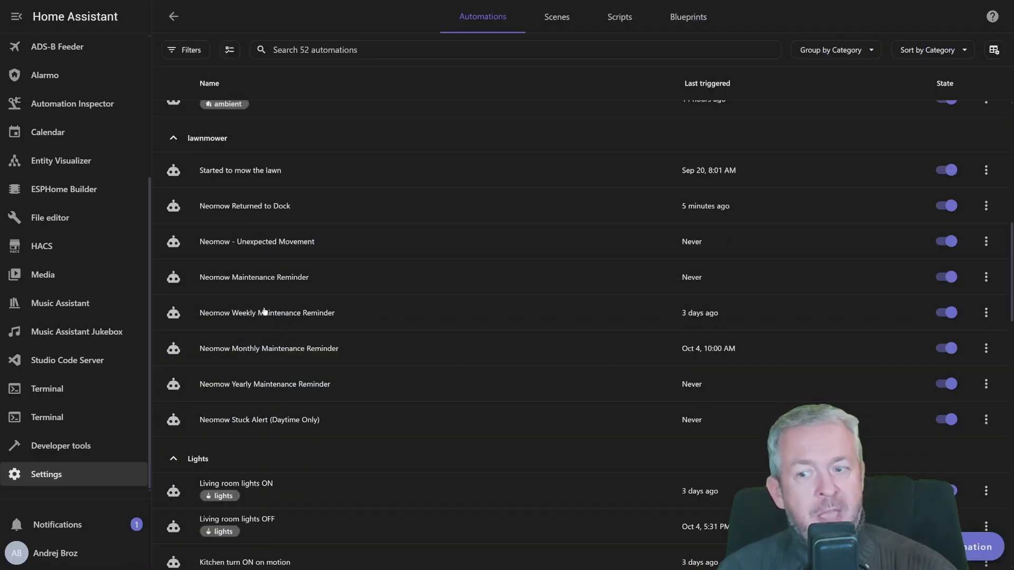
{"action": "left_click", "coordinate": [261, 385]}
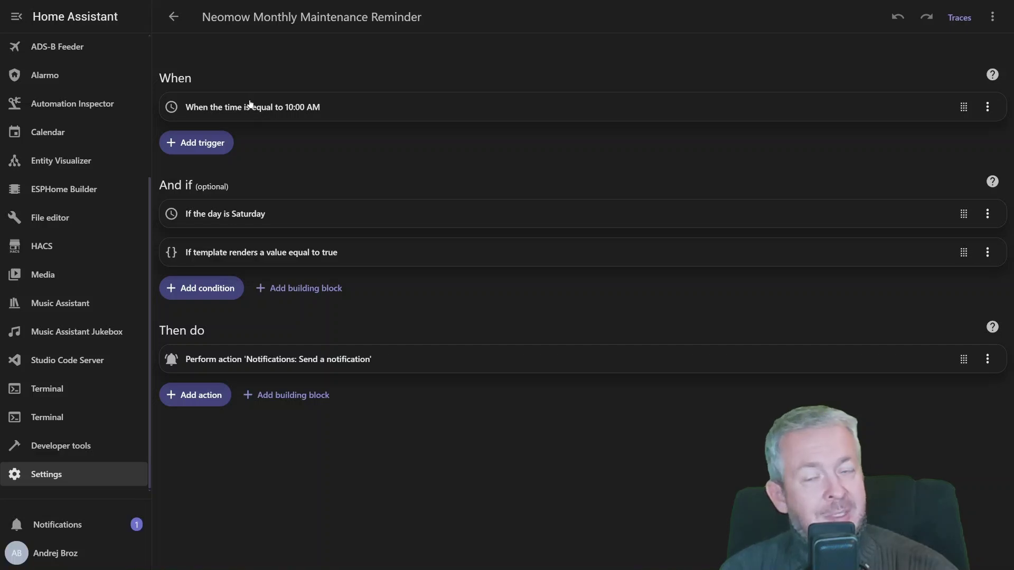
{"action": "left_click", "coordinate": [270, 211]}
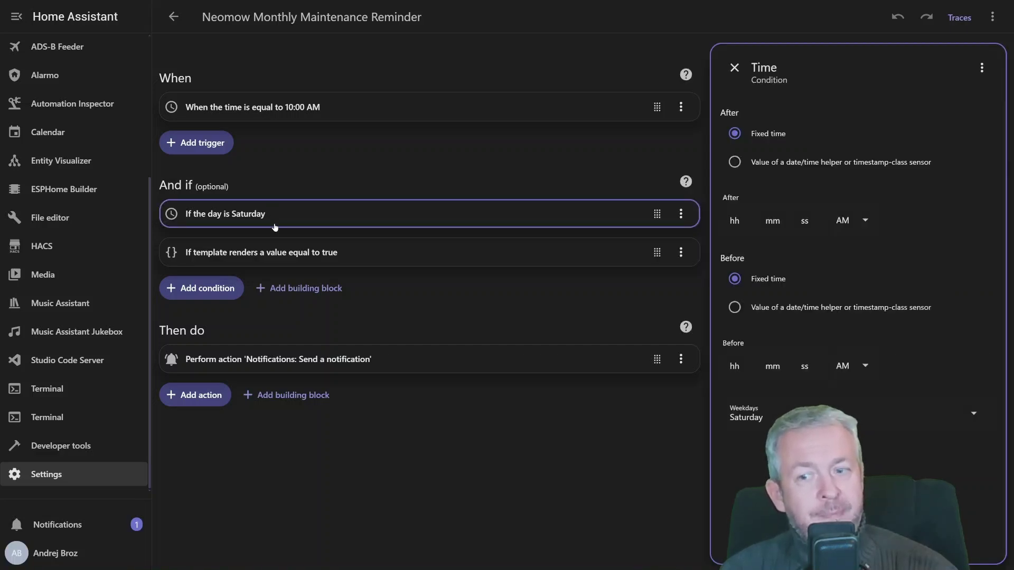
{"action": "left_click", "coordinate": [280, 252]}
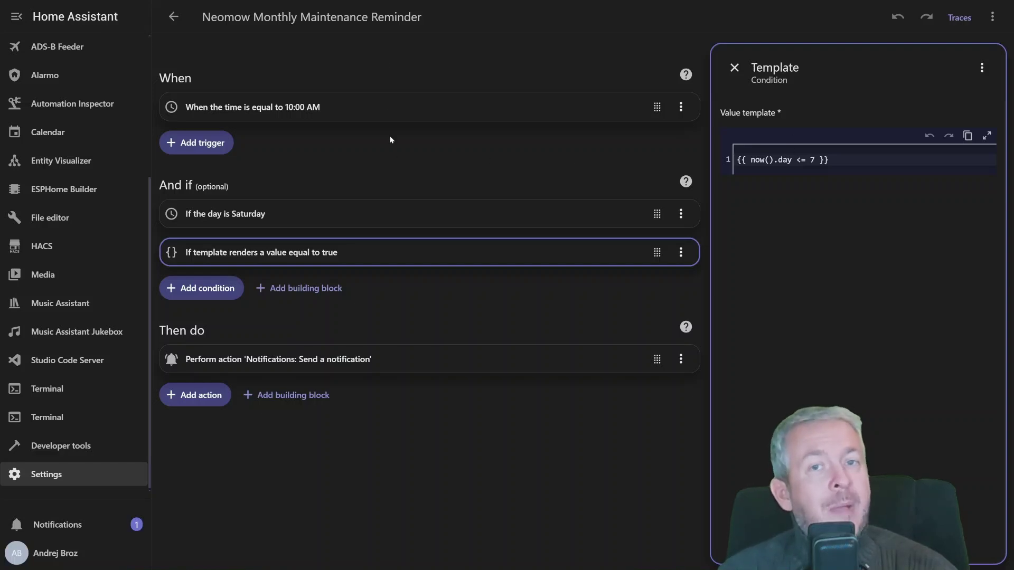
{"action": "left_click", "coordinate": [382, 361]}
{"action": "scroll", "coordinate": [845, 191], "scroll_direction": "down", "scroll_amount": 2}
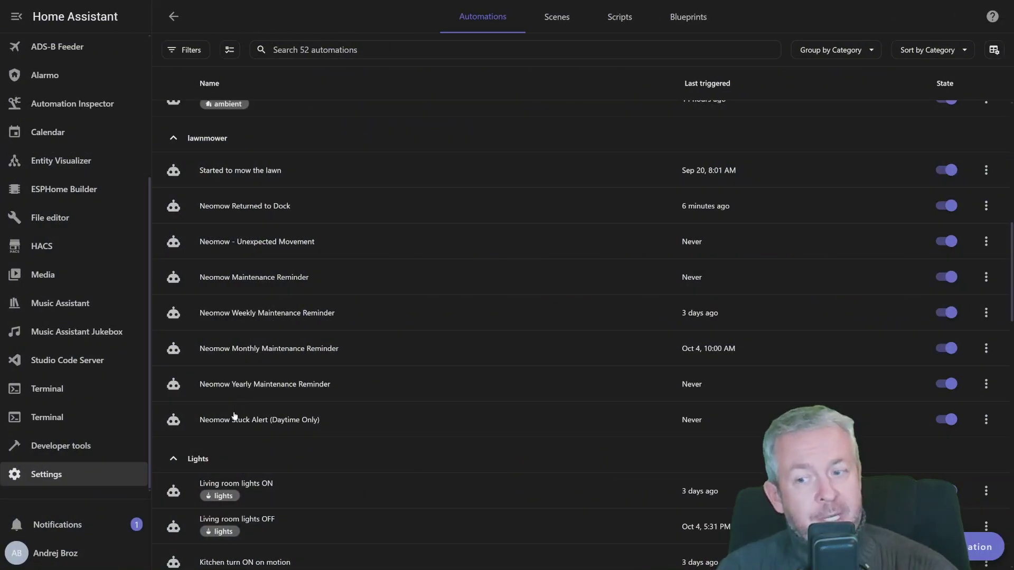
Open Neomow Stuck Alert (Daytime Only) and inspect its Error and 30-minute triggers and its conditions
{"action": "left_click", "coordinate": [235, 417]}
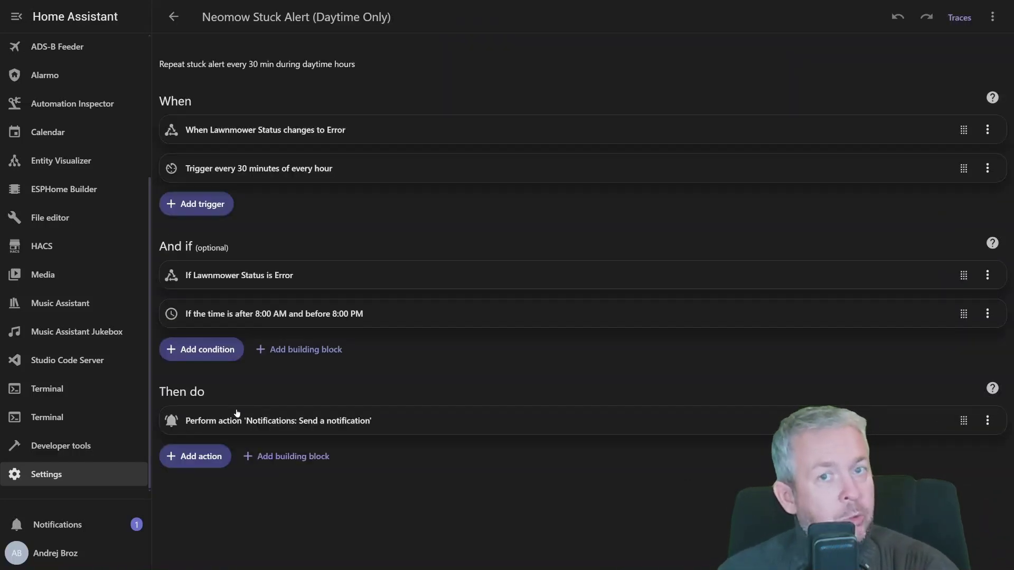
{"action": "left_click", "coordinate": [803, 130]}
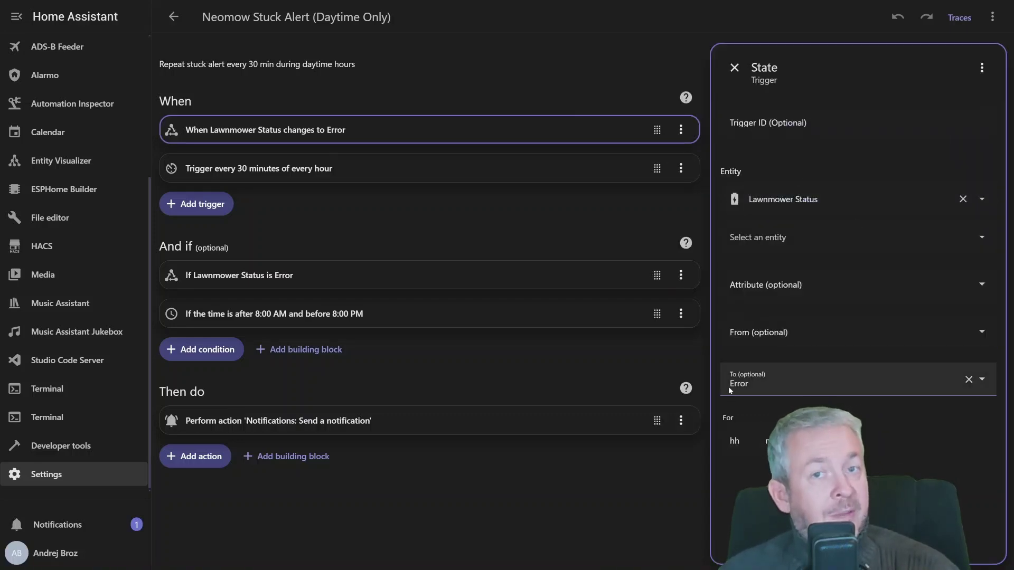
{"action": "left_click", "coordinate": [346, 165]}
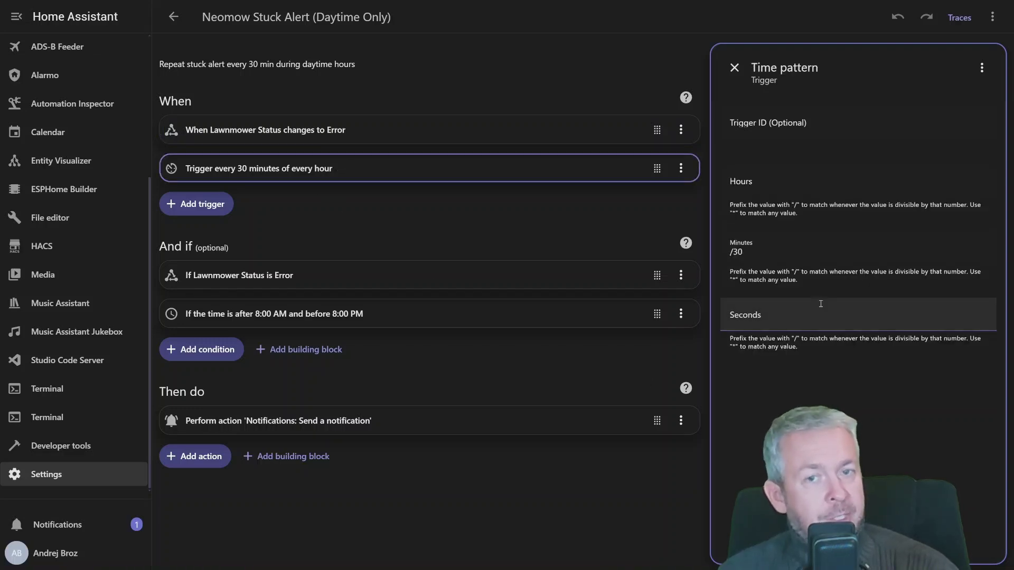
{"action": "left_click", "coordinate": [332, 283]}
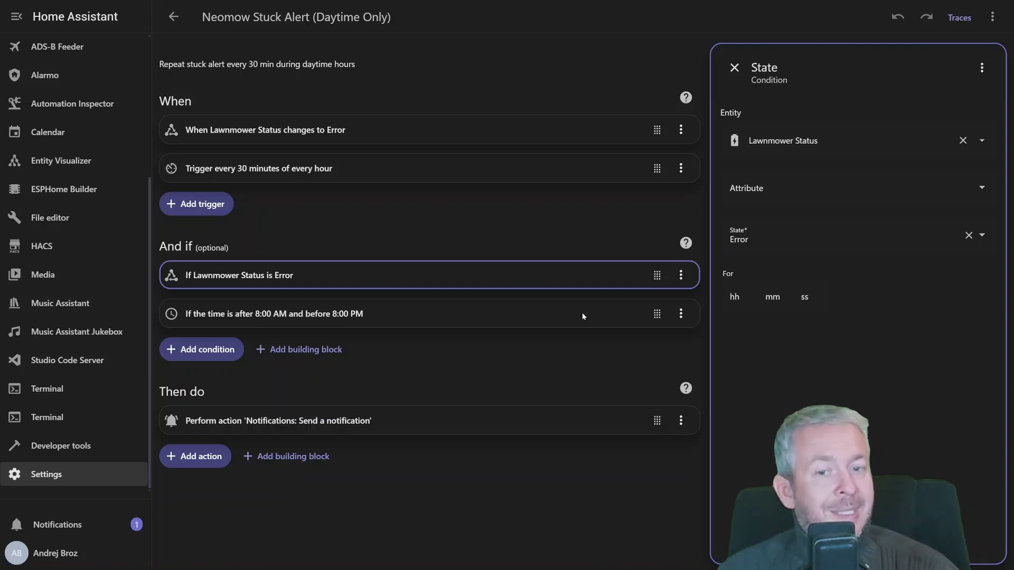
{"action": "left_click", "coordinate": [355, 313]}
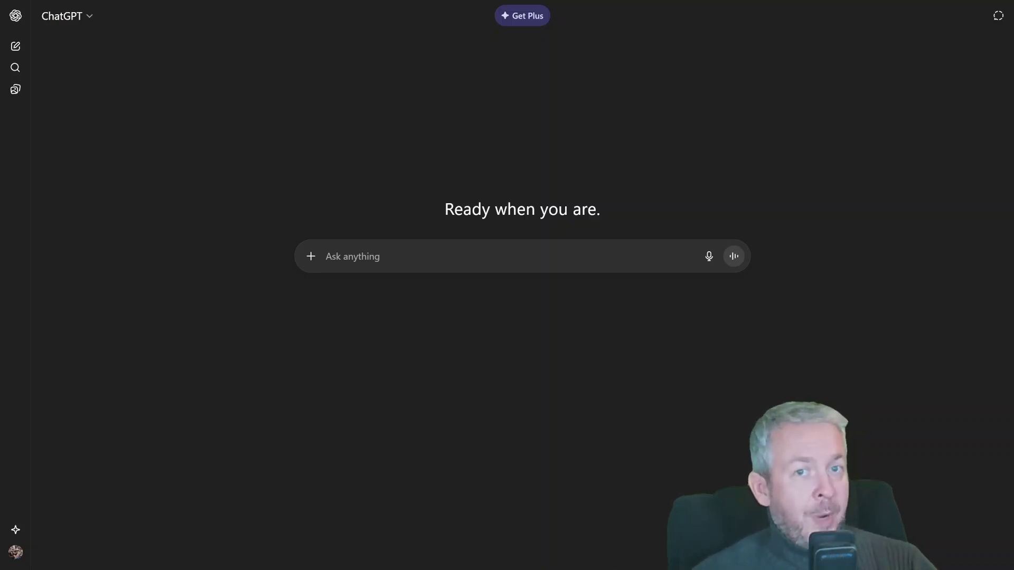
Paste the prepared radiator automation prompt into ChatGPT and send it
{"action": "type", "text": "I have oil electric radiator, dumb one hooked up to smart power socket switch.heater that is monitoring power and turning it also on and off. I want to create for Home Assistant few automations to automate things. Can you help me with ideas. For example make sure it's off when family leaves home zone, make sure it's not running more then 90 minutes, if yes, turn it off. When I arrive play TTS text on speaker media_player.living_room plus give me some ideas"}
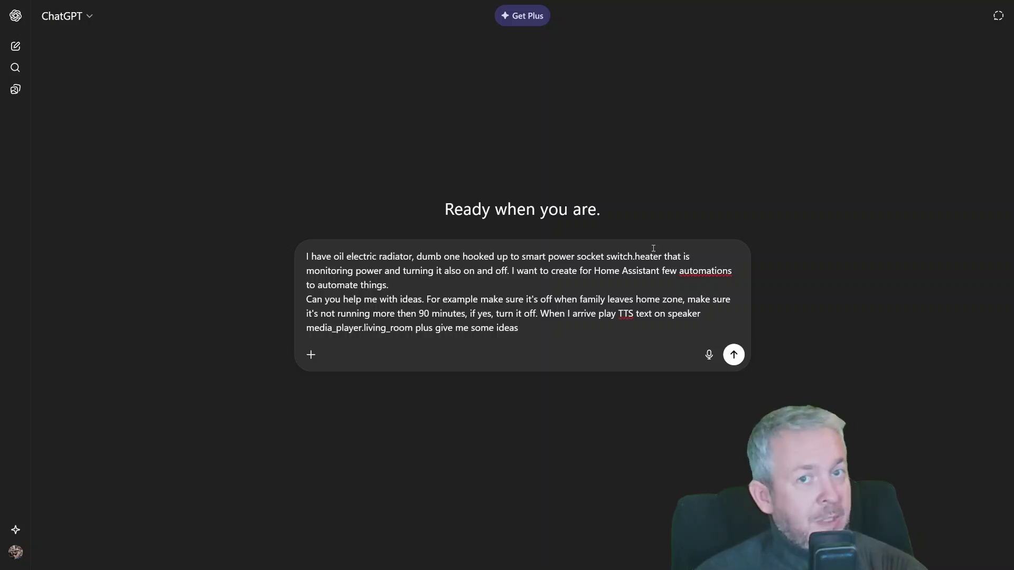
{"action": "key", "text": "Return"}
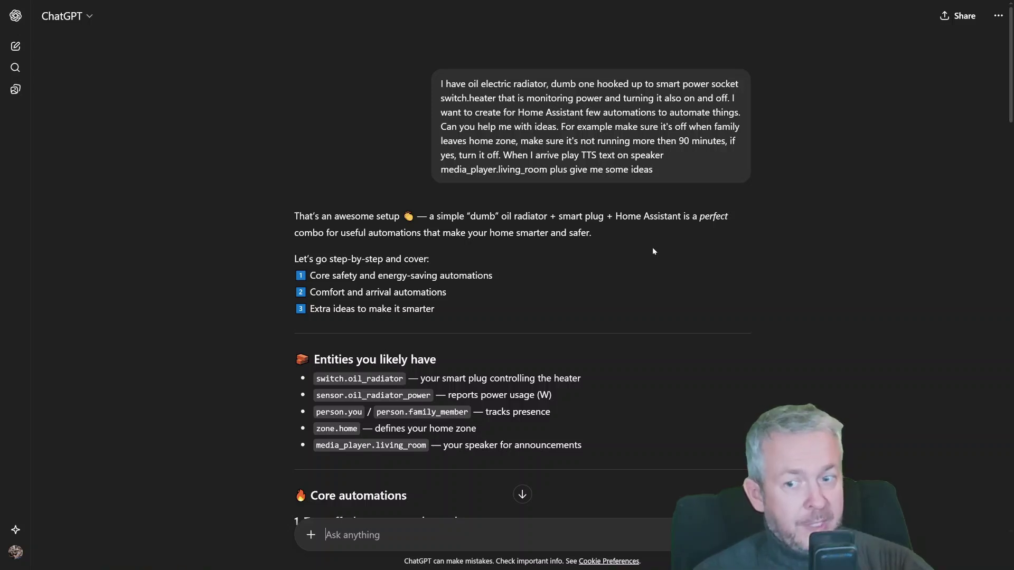
Scroll to the first YAML automation, turning the radiator off when group.family leaves home
{"action": "scroll", "coordinate": [629, 204], "scroll_direction": "down", "scroll_amount": 2}
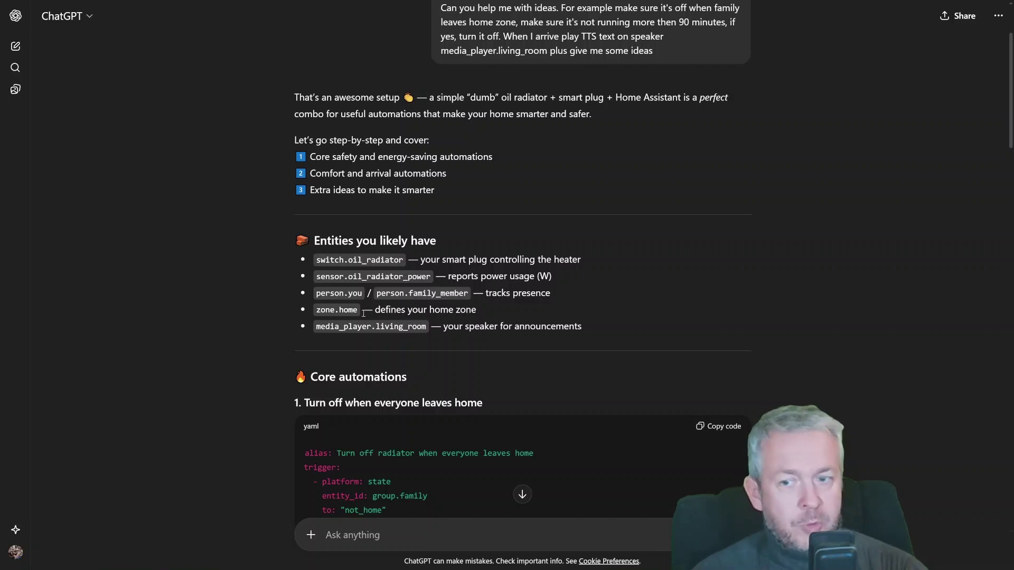
{"action": "scroll", "coordinate": [420, 319], "scroll_direction": "down", "scroll_amount": 6}
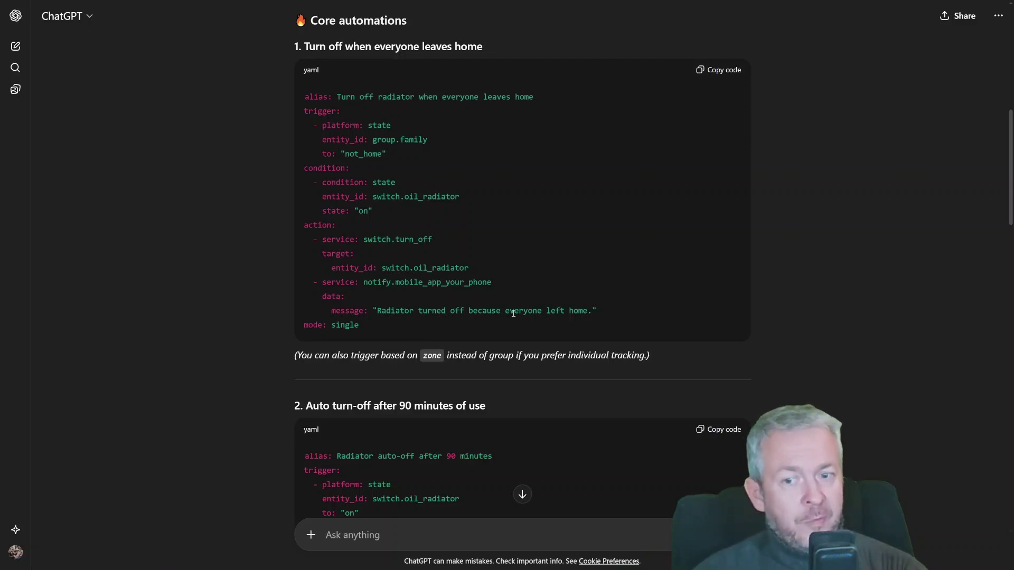
{"action": "scroll", "coordinate": [519, 316], "scroll_direction": "down", "scroll_amount": 4}
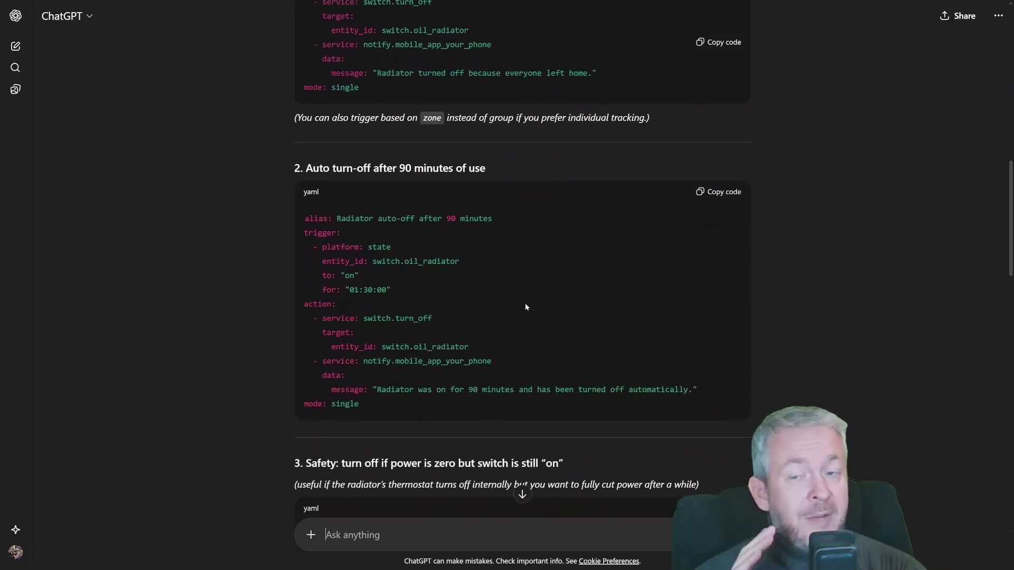
{"action": "scroll", "coordinate": [521, 306], "scroll_direction": "down", "scroll_amount": 1}
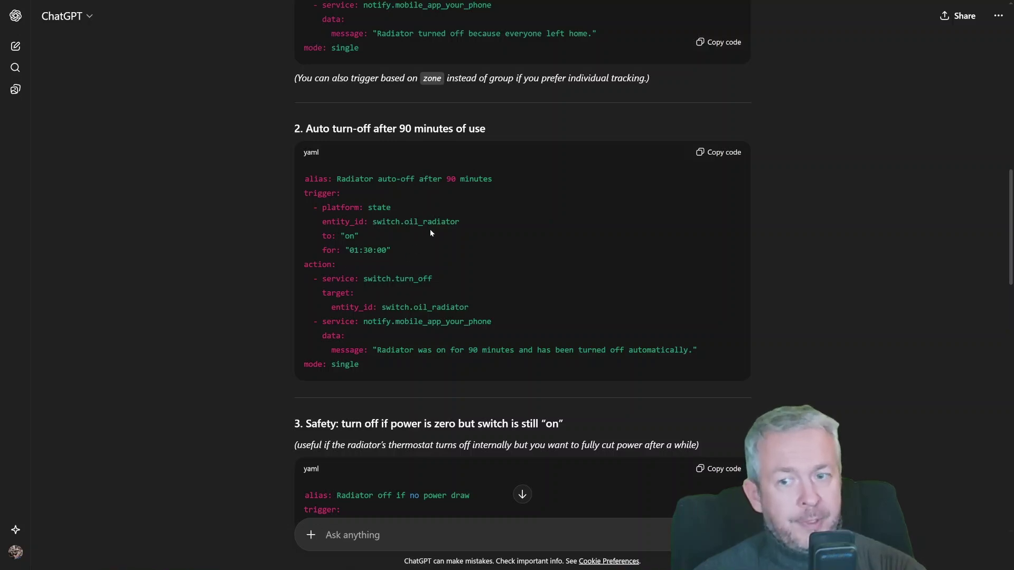
{"action": "scroll", "coordinate": [429, 236], "scroll_direction": "down", "scroll_amount": 1}
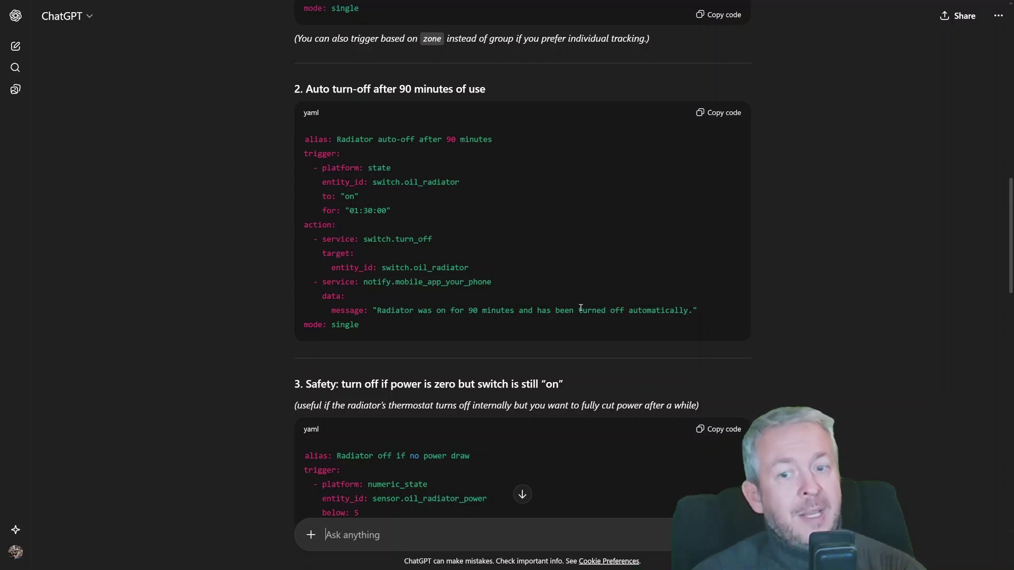
{"action": "scroll", "coordinate": [608, 319], "scroll_direction": "down", "scroll_amount": 5}
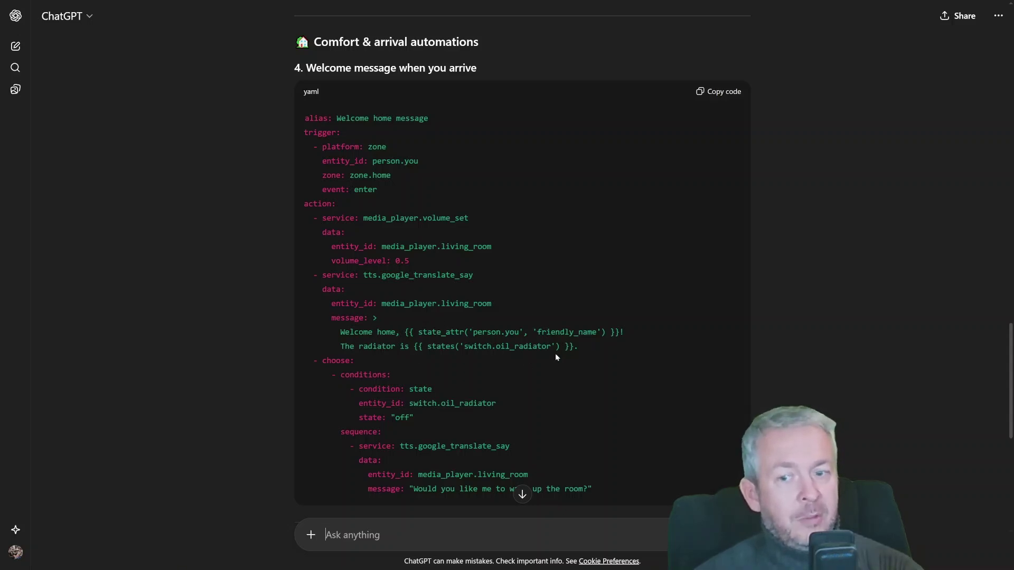
{"action": "scroll", "coordinate": [513, 370], "scroll_direction": "down", "scroll_amount": 1}
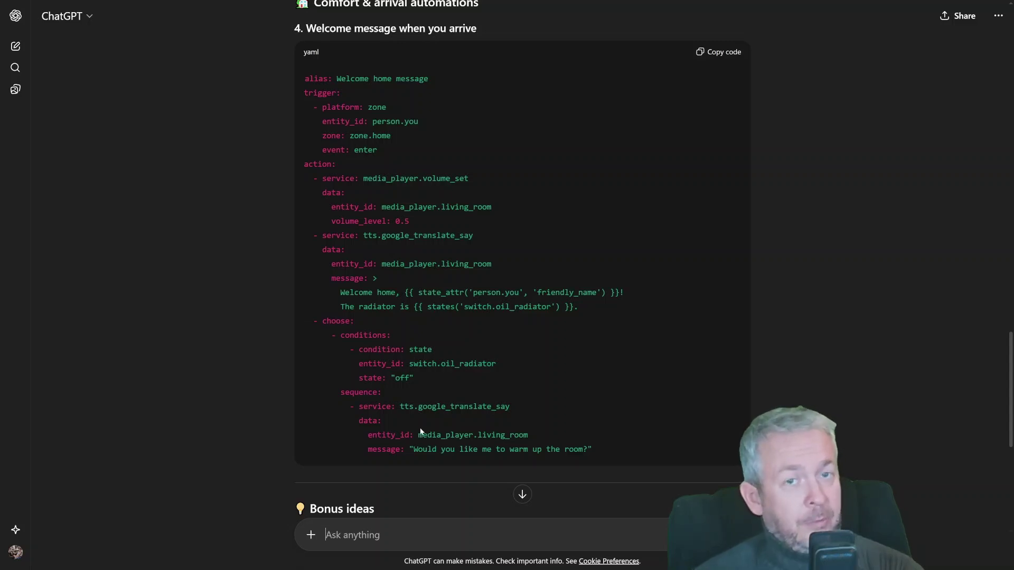
{"action": "scroll", "coordinate": [440, 219], "scroll_direction": "down", "scroll_amount": 6}
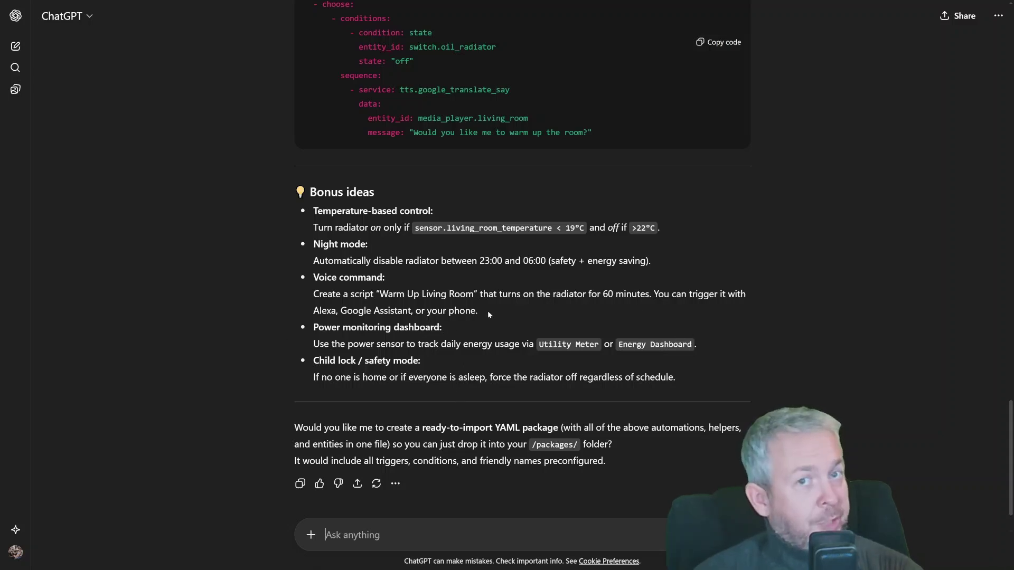
Scroll through ChatGPT's ready-to-paste YAML for the first two radiator suggestions
{"action": "scroll", "coordinate": [361, 281], "scroll_direction": "down", "scroll_amount": 1}
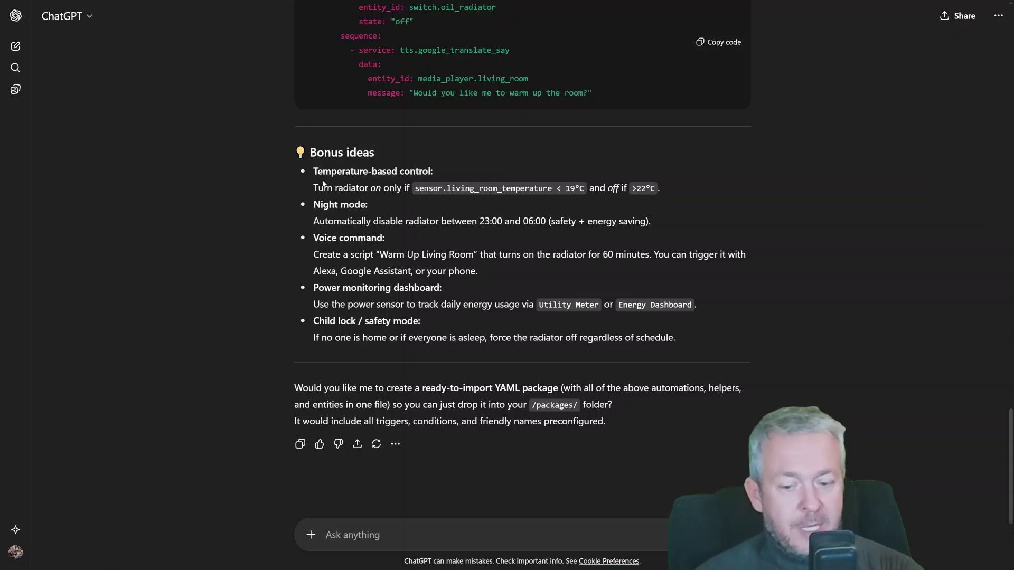
{"action": "scroll", "coordinate": [486, 325], "scroll_direction": "up", "scroll_amount": 1}
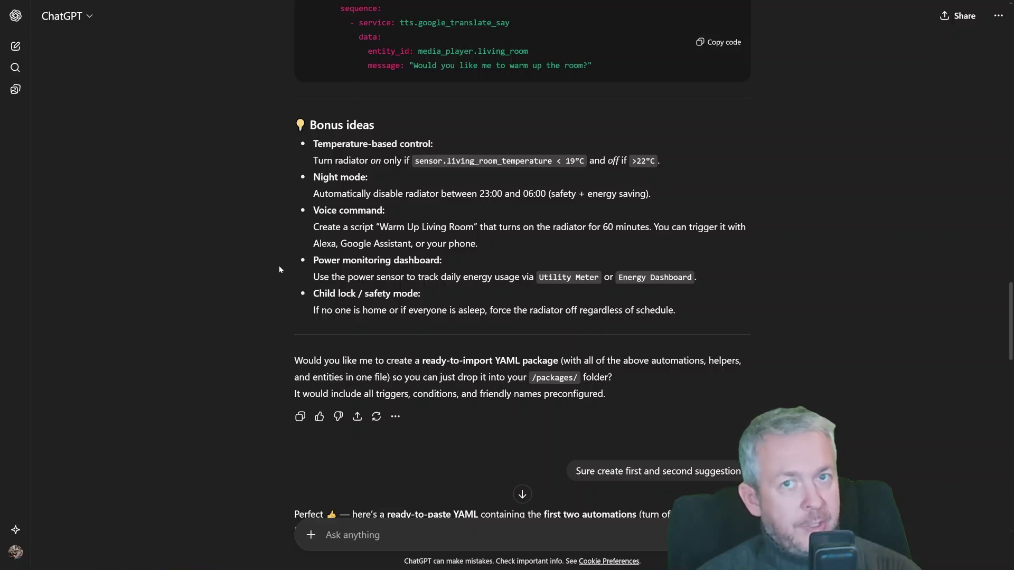
{"action": "scroll", "coordinate": [495, 385], "scroll_direction": "down", "scroll_amount": 7}
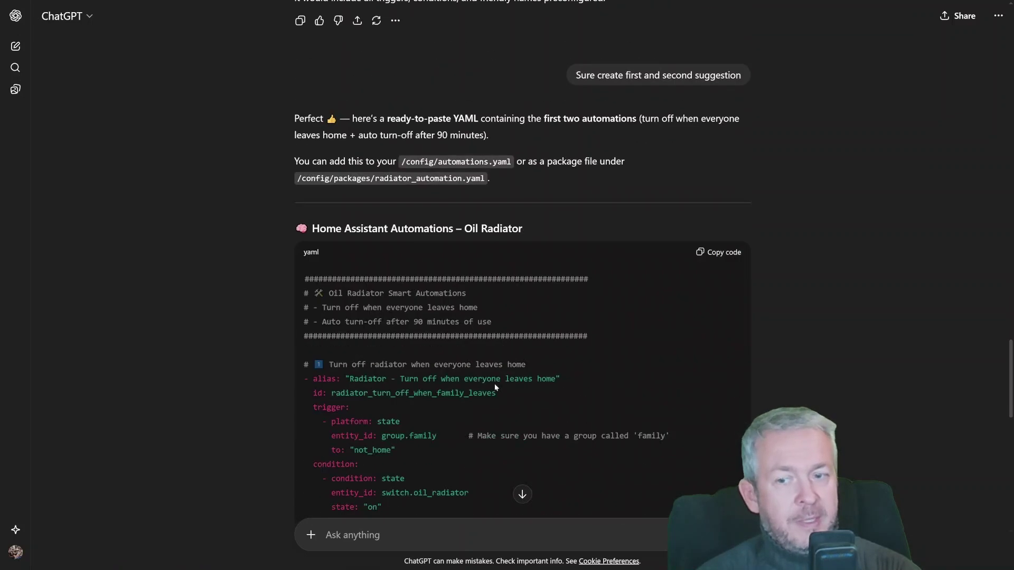
{"action": "scroll", "coordinate": [495, 387], "scroll_direction": "down", "scroll_amount": 3}
{"action": "scroll", "coordinate": [544, 268], "scroll_direction": "down", "scroll_amount": 4}
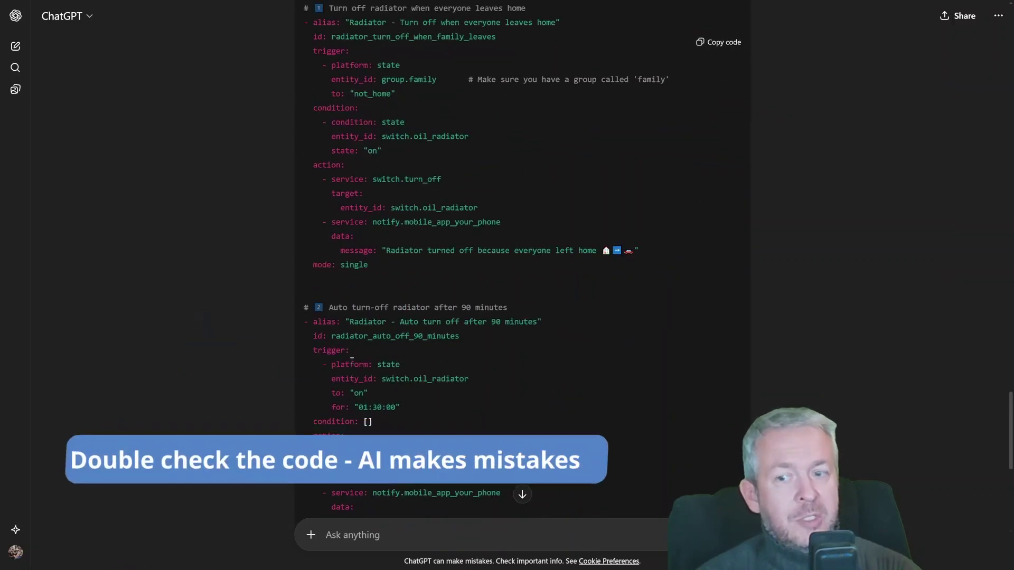
{"action": "scroll", "coordinate": [508, 360], "scroll_direction": "down", "scroll_amount": 5}
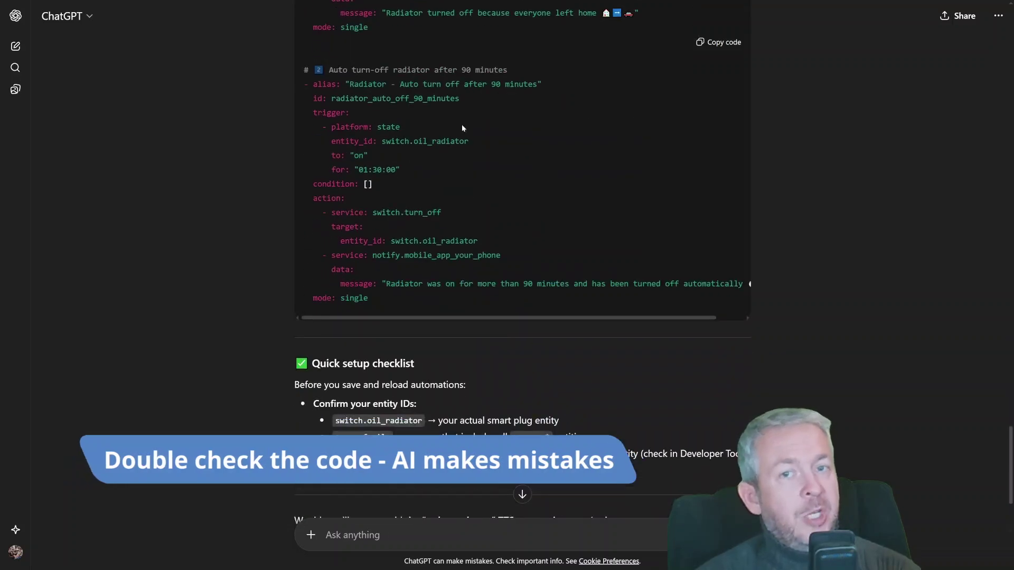
{"action": "scroll", "coordinate": [475, 137], "scroll_direction": "down", "scroll_amount": 2}
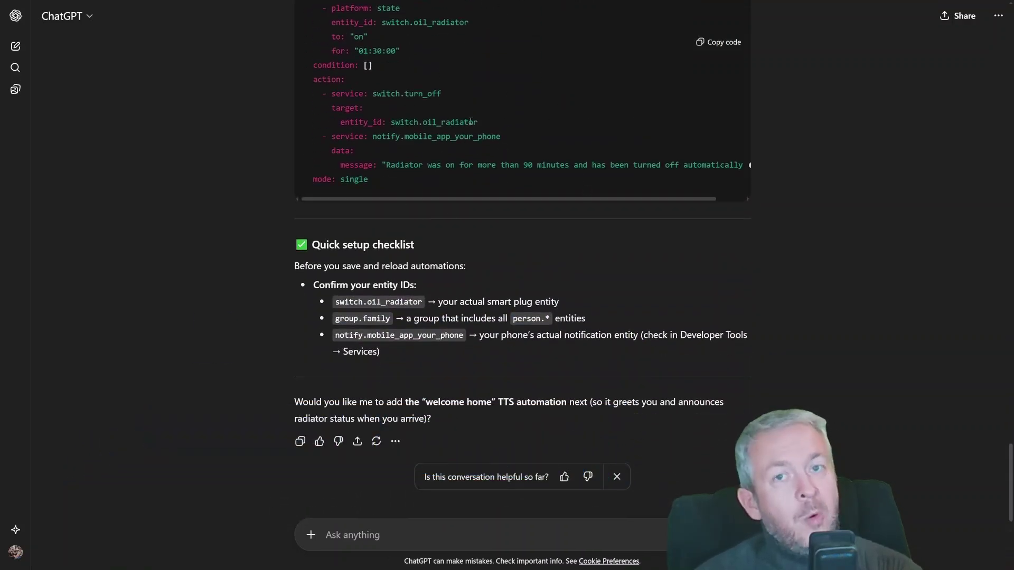
{"action": "scroll", "coordinate": [422, 510], "scroll_direction": "down", "scroll_amount": 1}
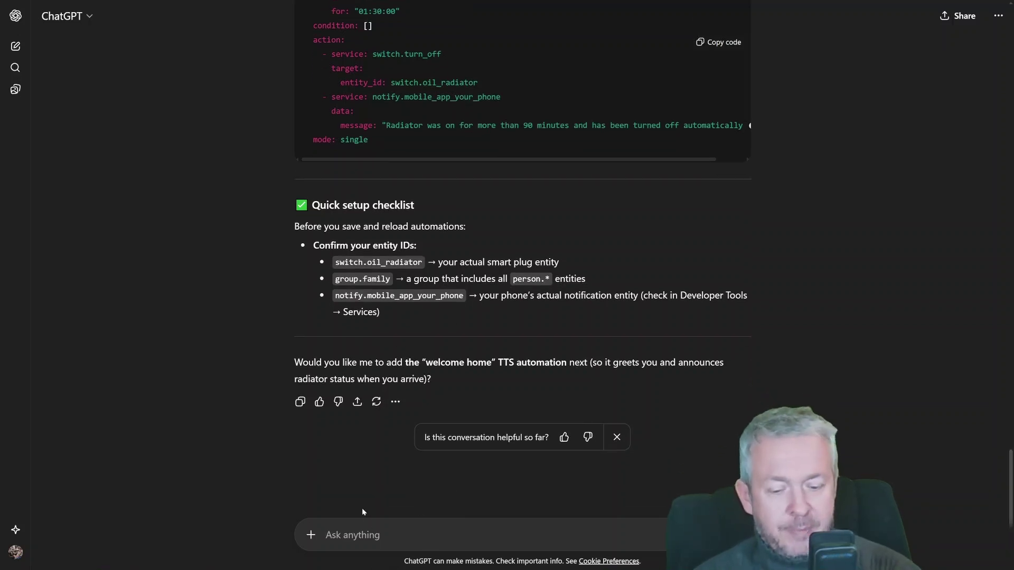
Paste the Temperature-based control and Night mode request, then review the 19/22-degree YAML
{"action": "type", "text": "Give me for bonus ideas automations - for Temperature-based control and Night mode."}
{"action": "scroll", "coordinate": [359, 443], "scroll_direction": "down", "scroll_amount": 1}
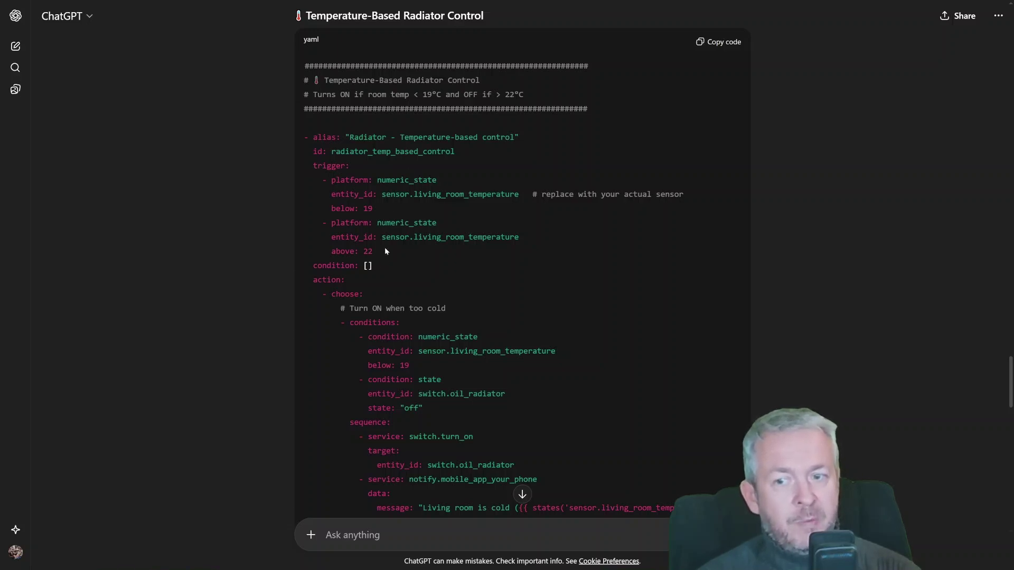
{"action": "scroll", "coordinate": [384, 247], "scroll_direction": "down", "scroll_amount": 3}
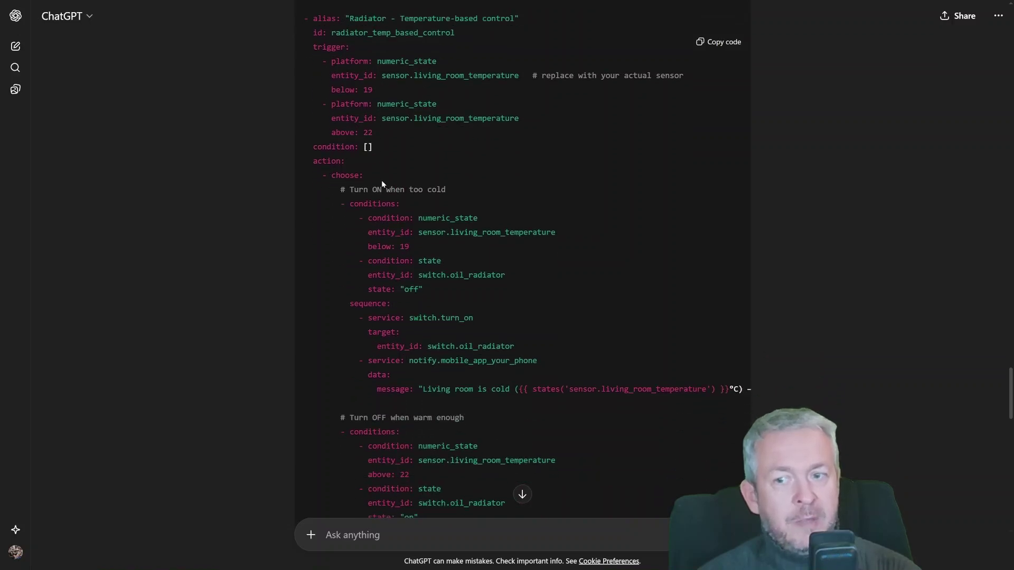
{"action": "scroll", "coordinate": [406, 153], "scroll_direction": "down", "scroll_amount": 2}
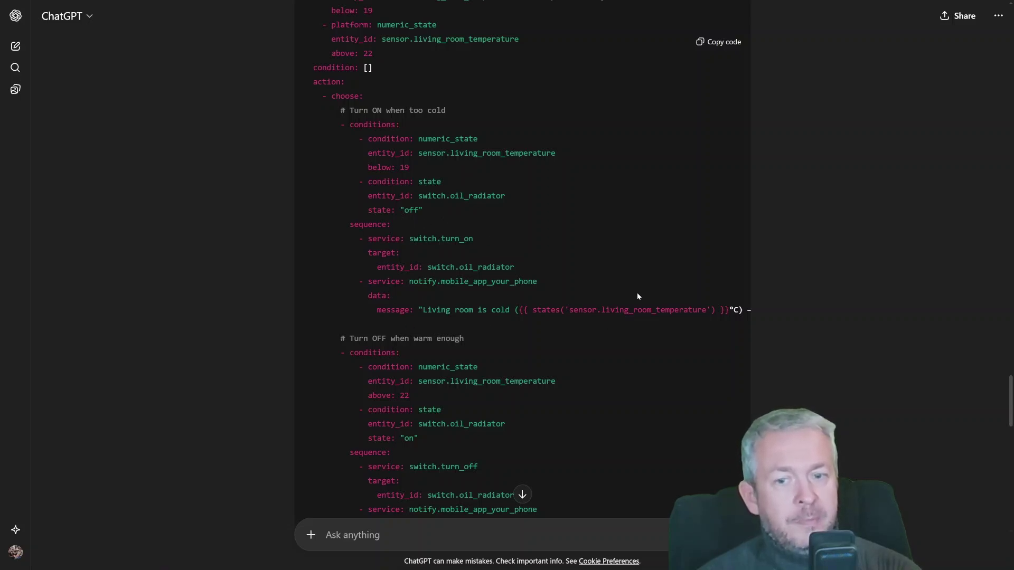
{"action": "left_click_drag", "start_coordinate": [621, 310], "coordinate": [743, 324]}
{"action": "scroll", "coordinate": [303, 328], "scroll_direction": "left", "scroll_amount": 3}
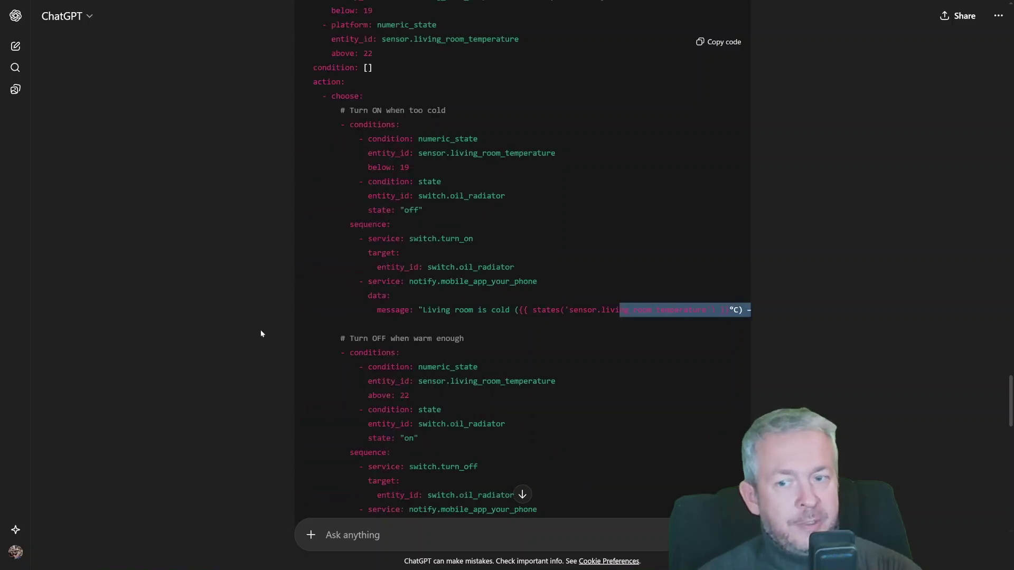
{"action": "left_click", "coordinate": [531, 337]}
{"action": "scroll", "coordinate": [478, 302], "scroll_direction": "down", "scroll_amount": 3}
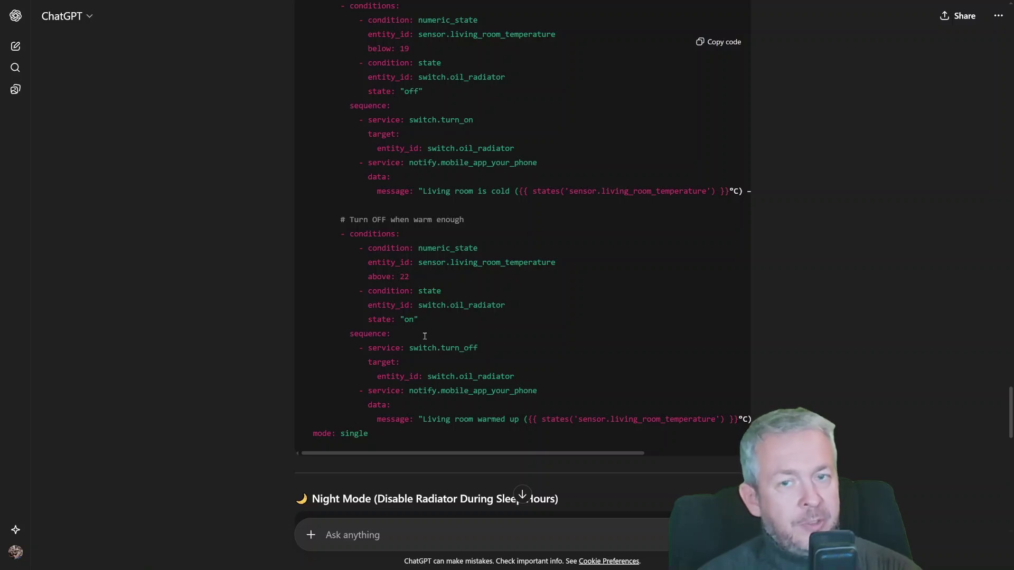
{"action": "scroll", "coordinate": [466, 370], "scroll_direction": "down", "scroll_amount": 1}
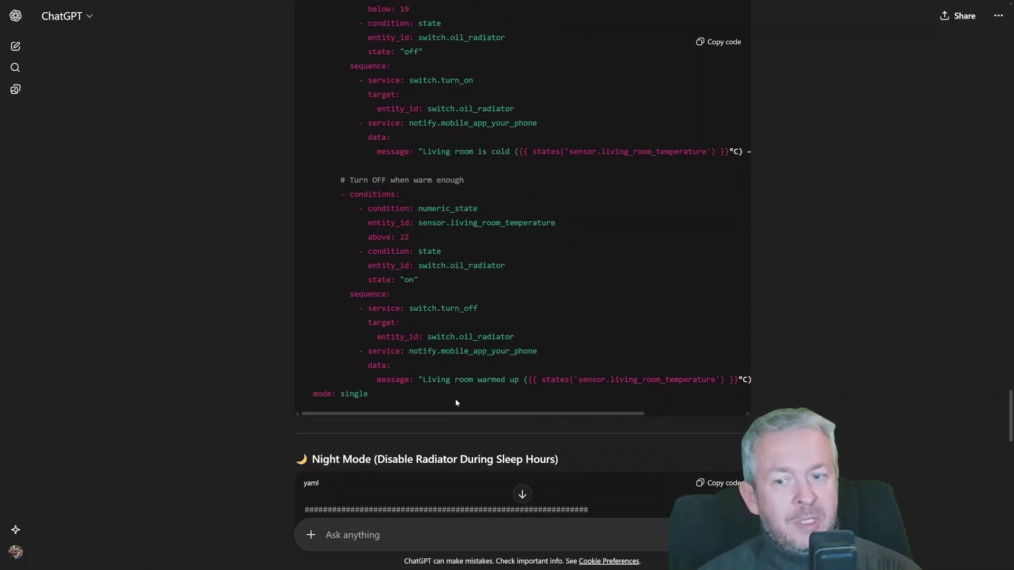
{"action": "left_click_drag", "start_coordinate": [438, 414], "coordinate": [588, 409]}
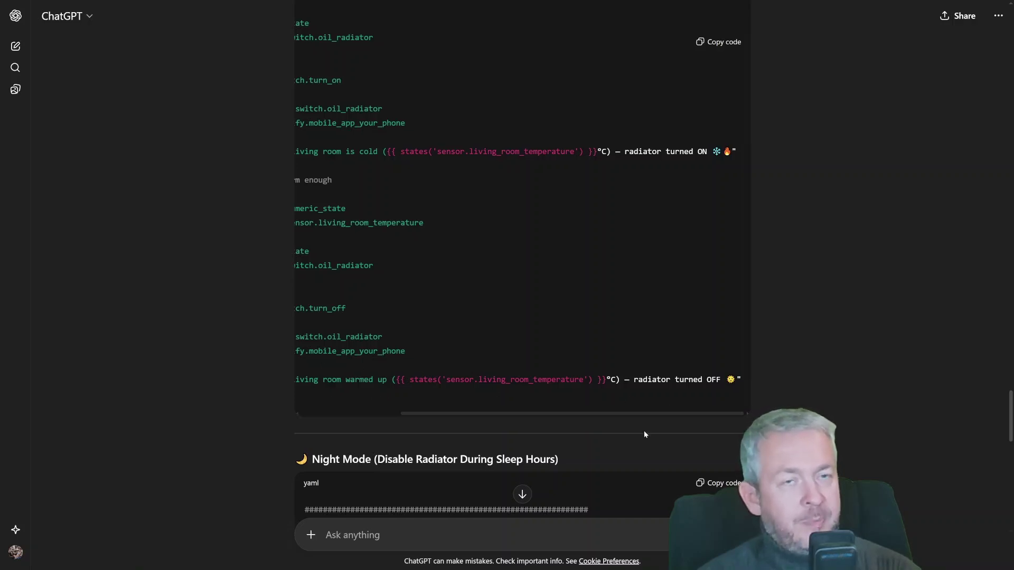
Read the updated Morning Ready YAML requiring group.family home before 06:00 heating
{"action": "scroll", "coordinate": [582, 402], "scroll_direction": "down", "scroll_amount": 8}
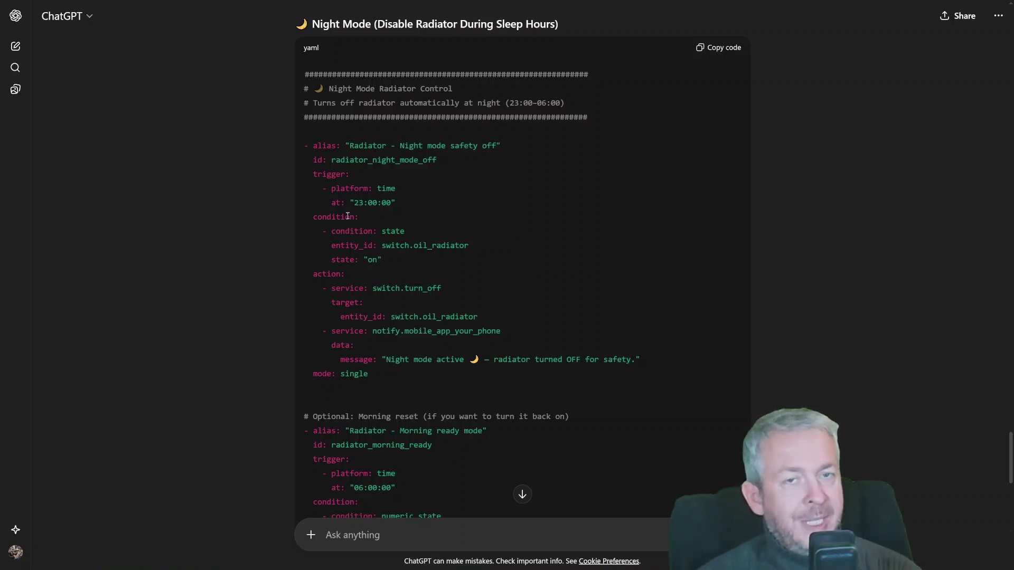
{"action": "scroll", "coordinate": [385, 250], "scroll_direction": "down", "scroll_amount": 1}
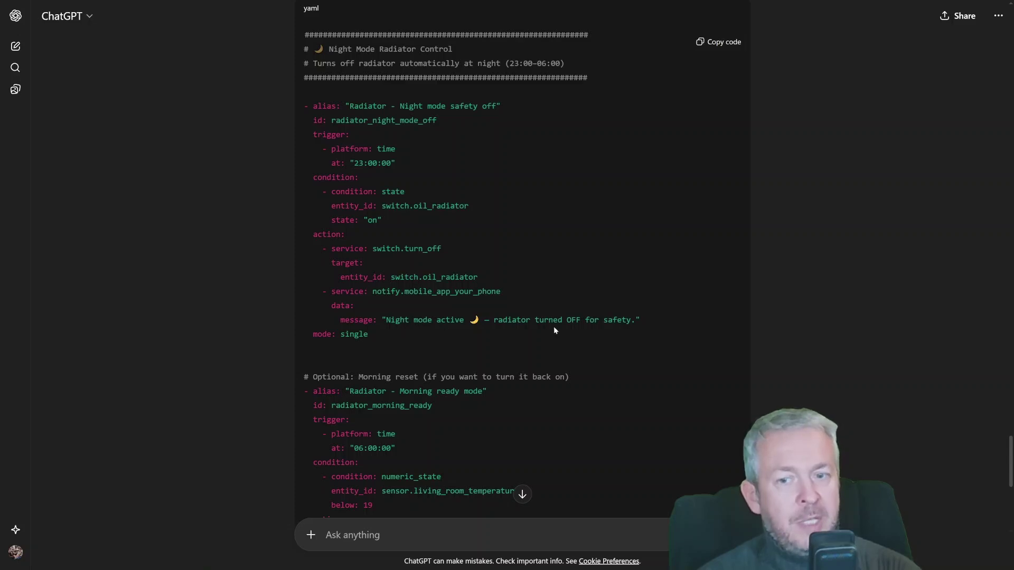
{"action": "scroll", "coordinate": [605, 320], "scroll_direction": "down", "scroll_amount": 5}
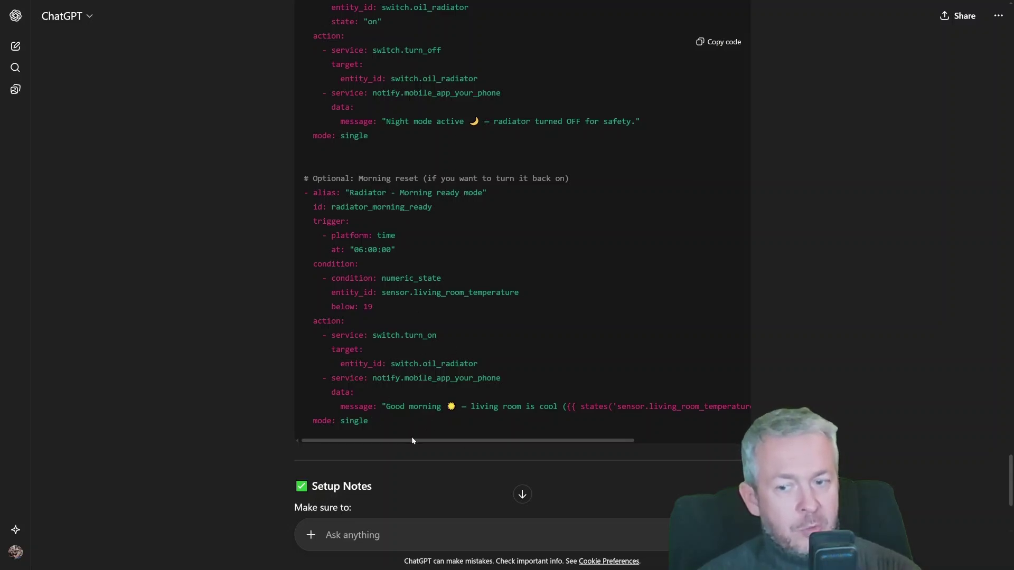
{"action": "scroll", "coordinate": [412, 440], "scroll_direction": "down", "scroll_amount": 5}
{"action": "scroll", "coordinate": [433, 317], "scroll_direction": "up", "scroll_amount": 4}
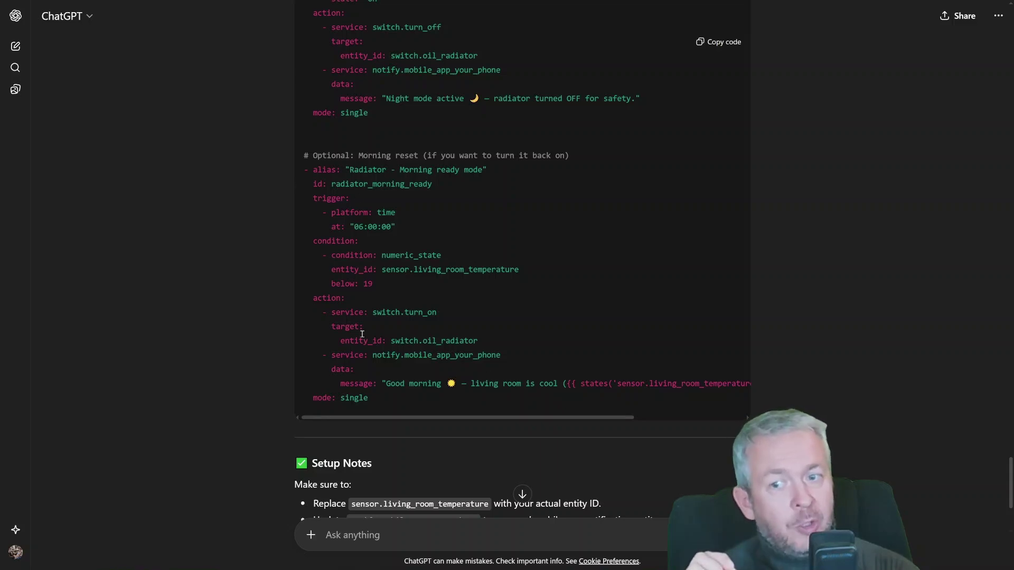
{"action": "scroll", "coordinate": [489, 369], "scroll_direction": "down", "scroll_amount": 4}
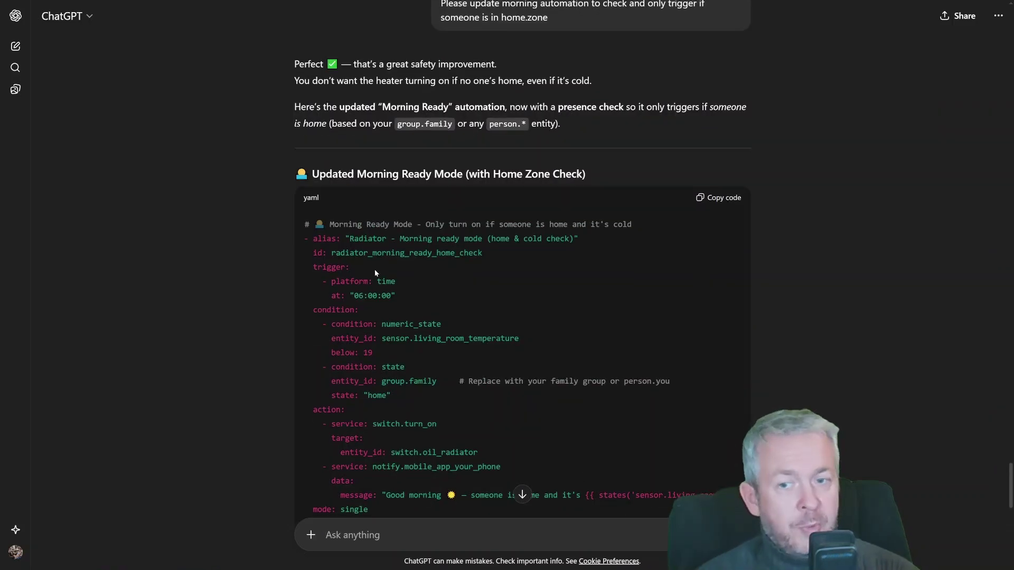
Finish reading the reply and begin a follow-up asking for additional ideas
{"action": "scroll", "coordinate": [438, 246], "scroll_direction": "down", "scroll_amount": 2}
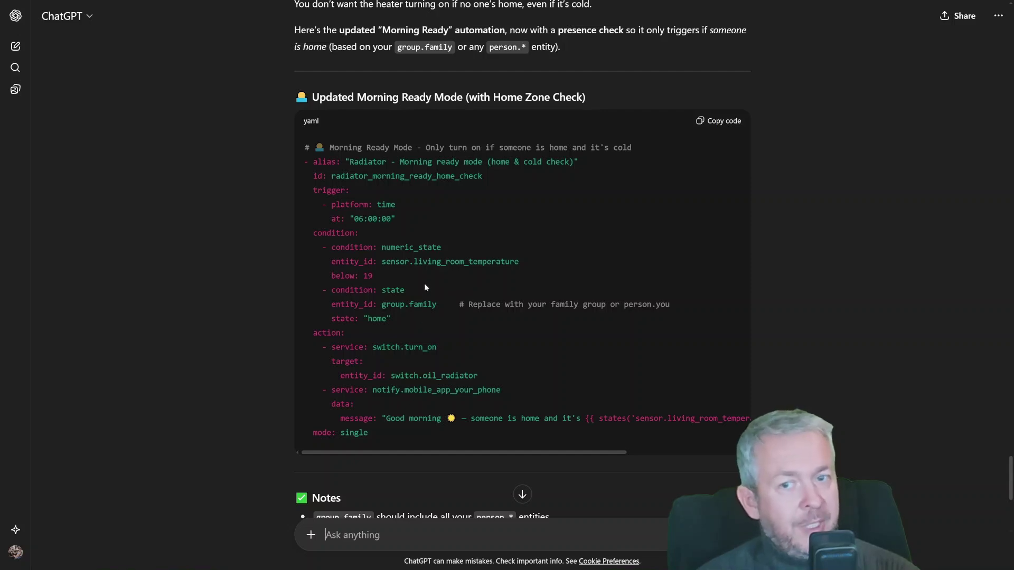
{"action": "scroll", "coordinate": [370, 301], "scroll_direction": "down", "scroll_amount": 1}
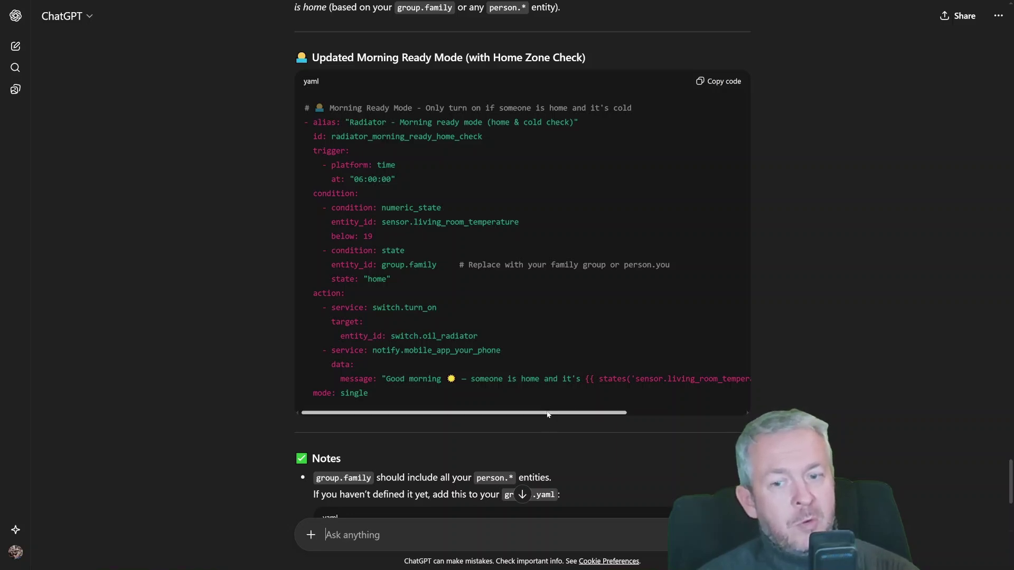
{"action": "left_click_drag", "start_coordinate": [552, 410], "coordinate": [683, 395]}
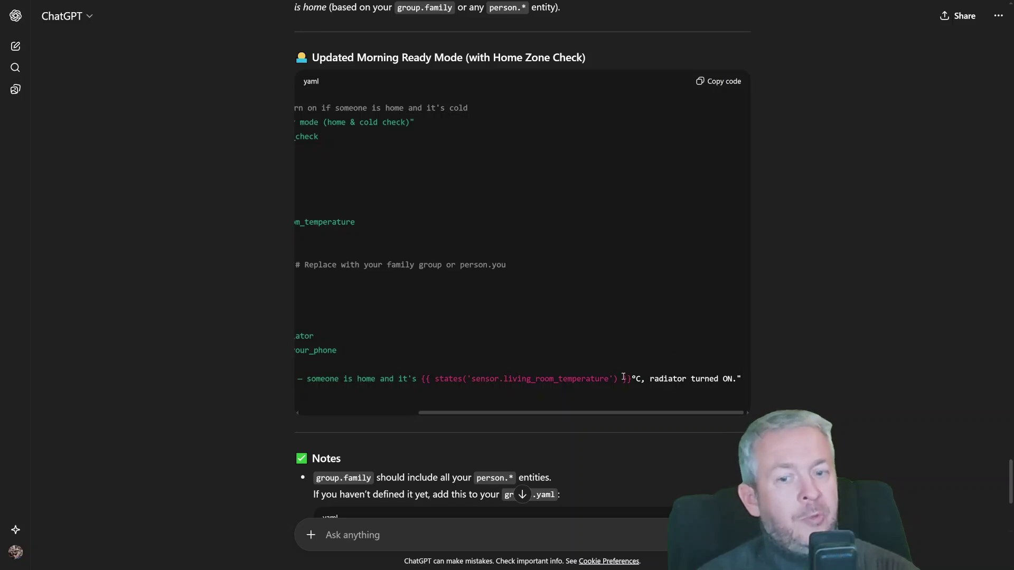
{"action": "scroll", "coordinate": [650, 389], "scroll_direction": "down", "scroll_amount": 5}
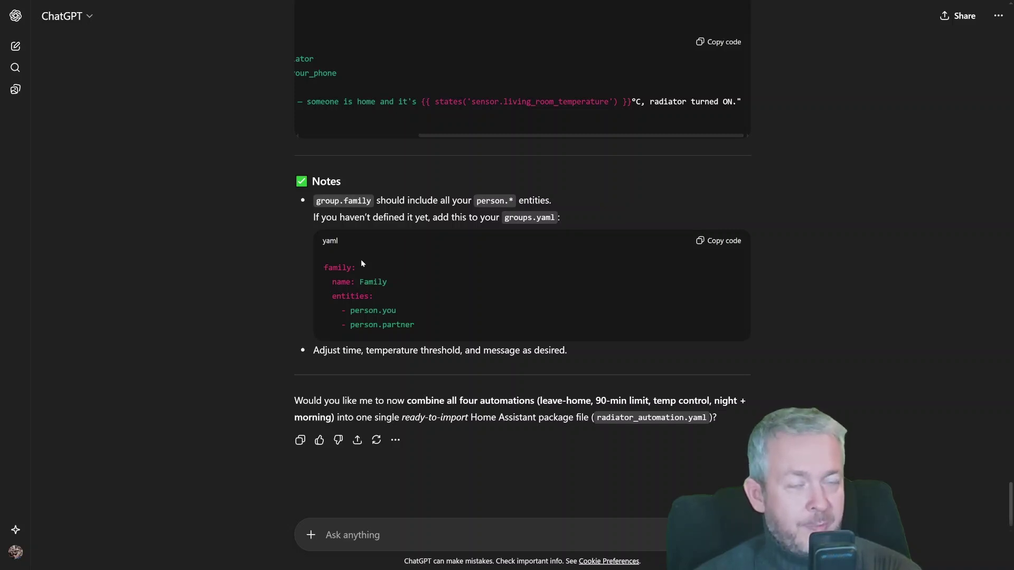
{"action": "left_click", "coordinate": [495, 538]}
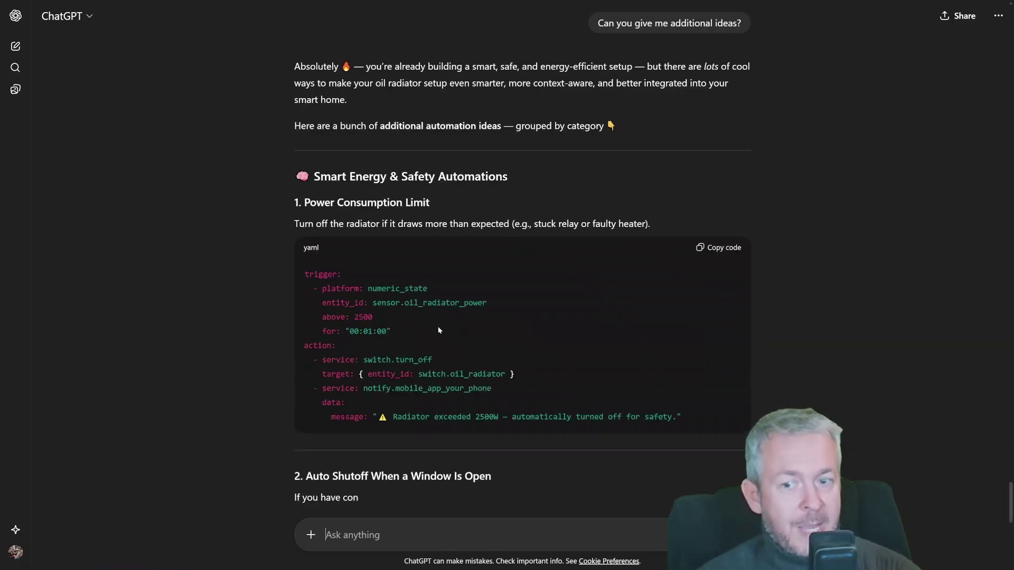
Find section 7, 'Heating Active' Indicator Light, and copy its YAML code
{"action": "scroll", "coordinate": [495, 338], "scroll_direction": "down", "scroll_amount": 3}
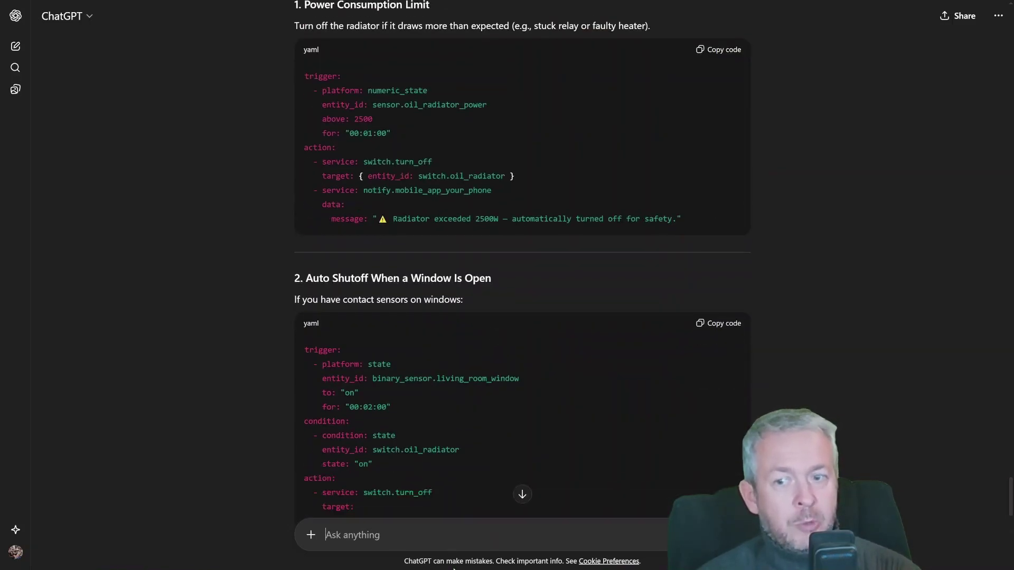
{"action": "scroll", "coordinate": [425, 229], "scroll_direction": "down", "scroll_amount": 5}
{"action": "scroll", "coordinate": [523, 306], "scroll_direction": "down", "scroll_amount": 2}
{"action": "scroll", "coordinate": [623, 387], "scroll_direction": "down", "scroll_amount": 2}
{"action": "scroll", "coordinate": [502, 328], "scroll_direction": "down", "scroll_amount": 7}
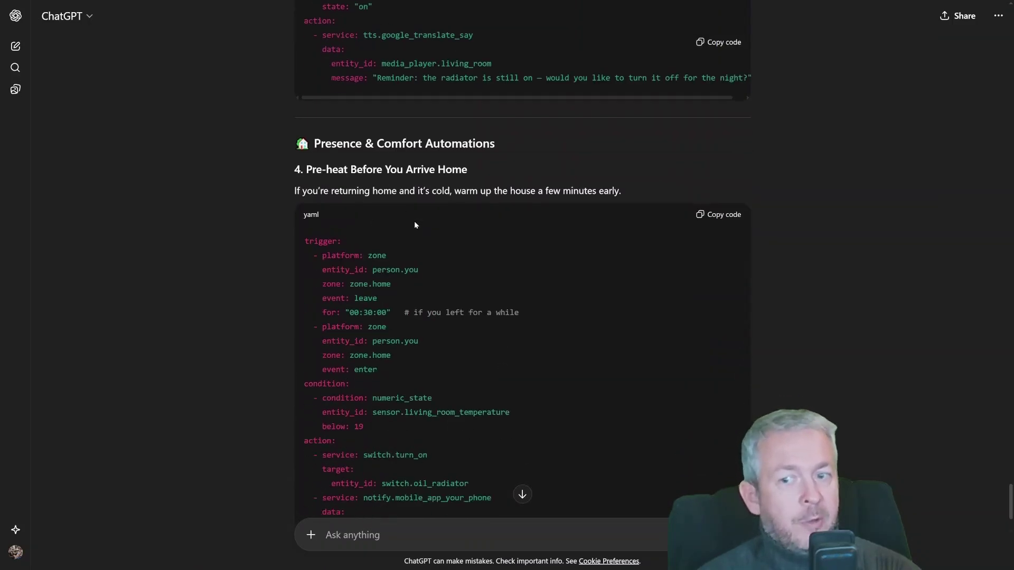
{"action": "scroll", "coordinate": [407, 233], "scroll_direction": "down", "scroll_amount": 4}
{"action": "scroll", "coordinate": [386, 10], "scroll_direction": "down", "scroll_amount": 6}
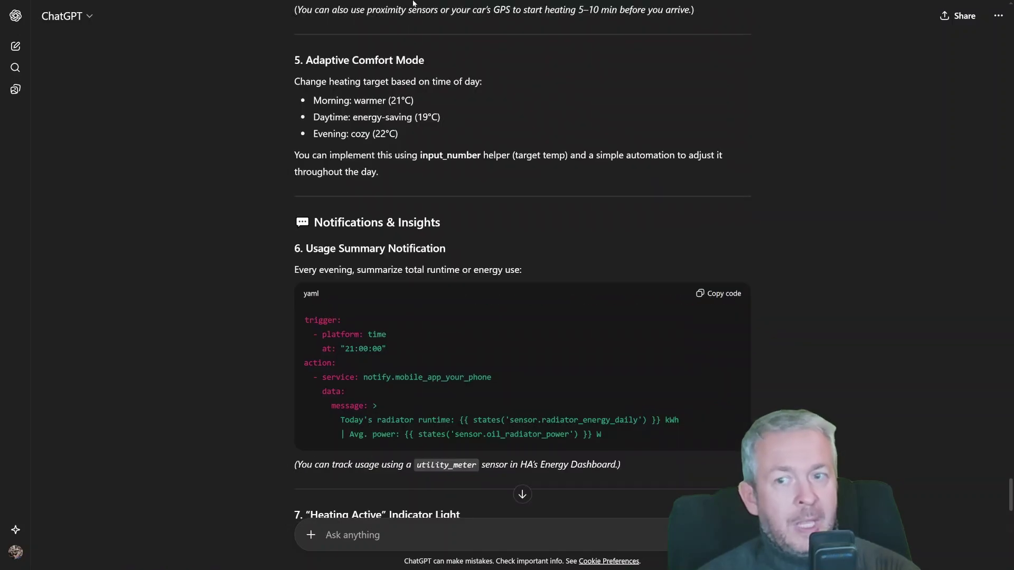
{"action": "scroll", "coordinate": [422, 336], "scroll_direction": "down", "scroll_amount": 2}
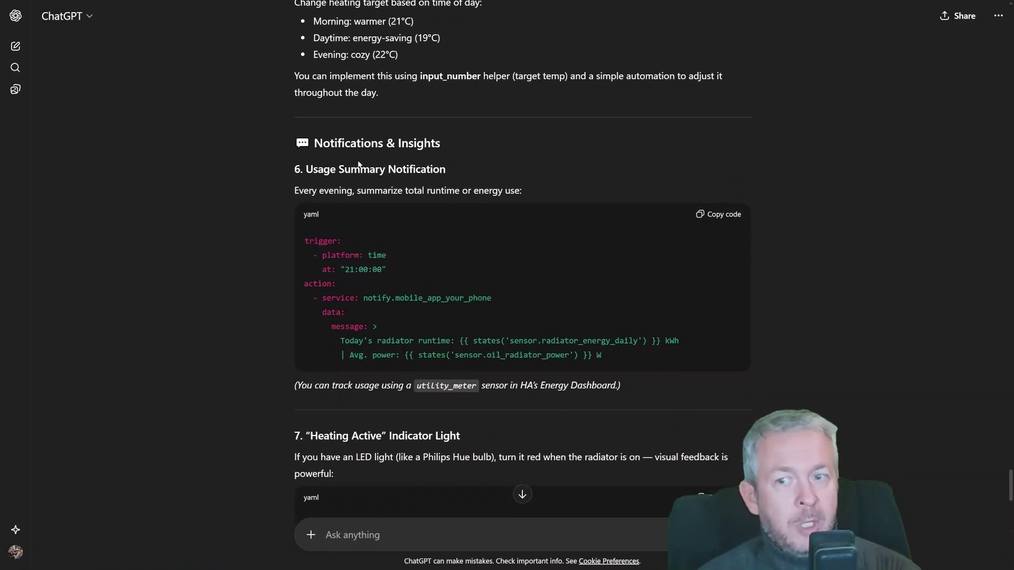
{"action": "scroll", "coordinate": [474, 296], "scroll_direction": "down", "scroll_amount": 4}
{"action": "scroll", "coordinate": [375, 289], "scroll_direction": "down", "scroll_amount": 2}
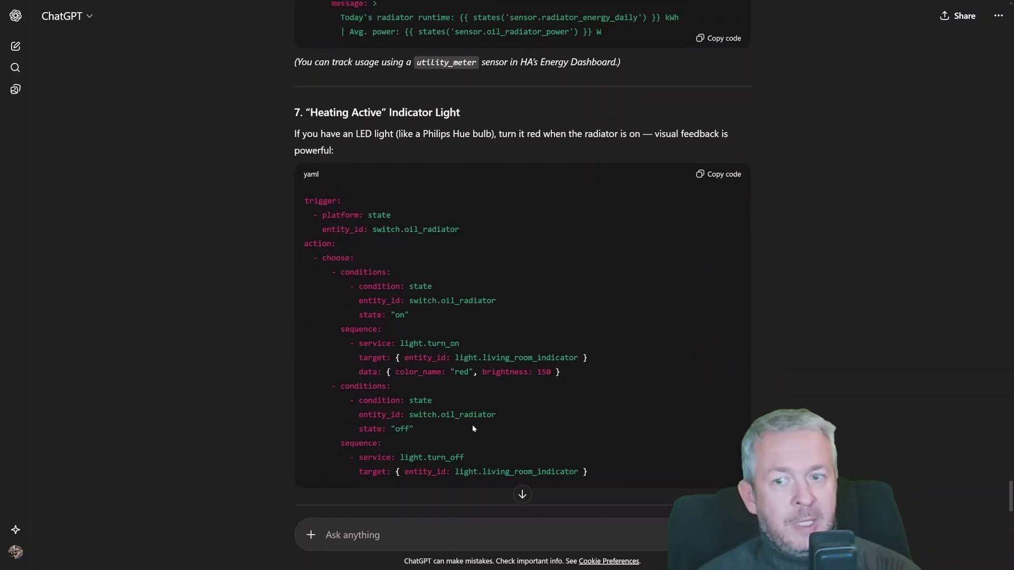
{"action": "scroll", "coordinate": [556, 229], "scroll_direction": "down", "scroll_amount": 6}
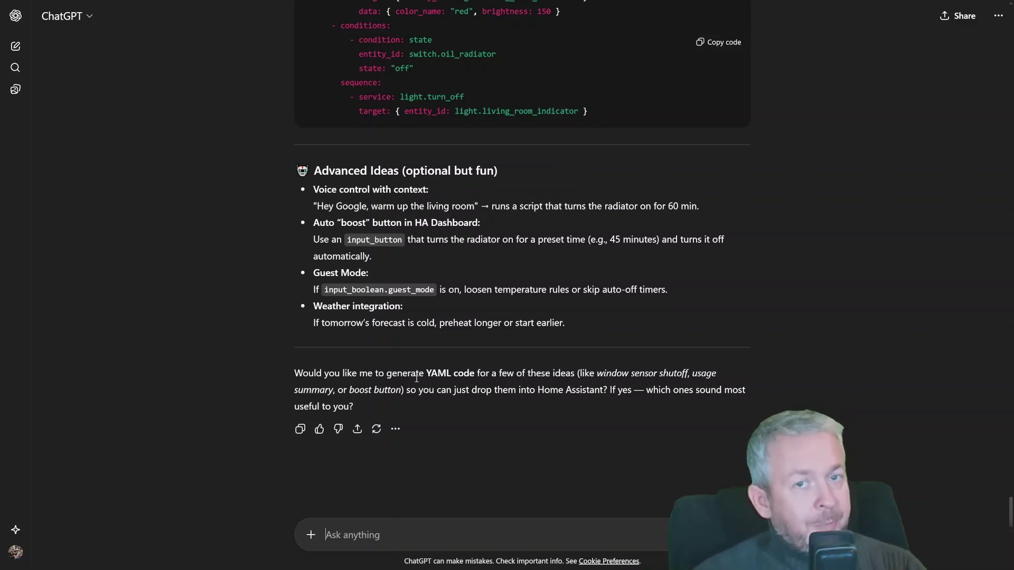
{"action": "scroll", "coordinate": [599, 343], "scroll_direction": "up", "scroll_amount": 3}
{"action": "scroll", "coordinate": [599, 343], "scroll_direction": "up", "scroll_amount": 4}
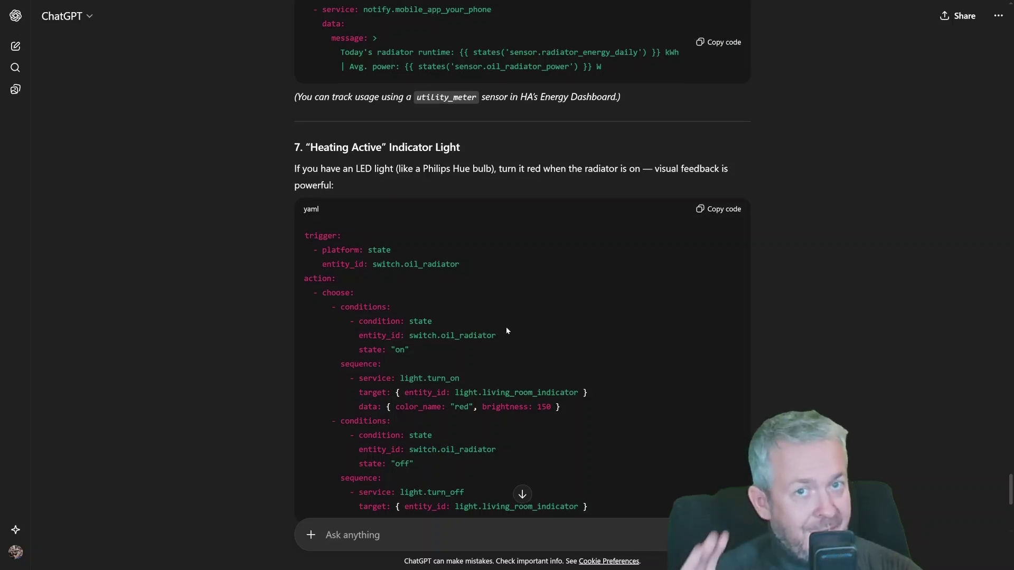
{"action": "scroll", "coordinate": [505, 329], "scroll_direction": "down", "scroll_amount": 1}
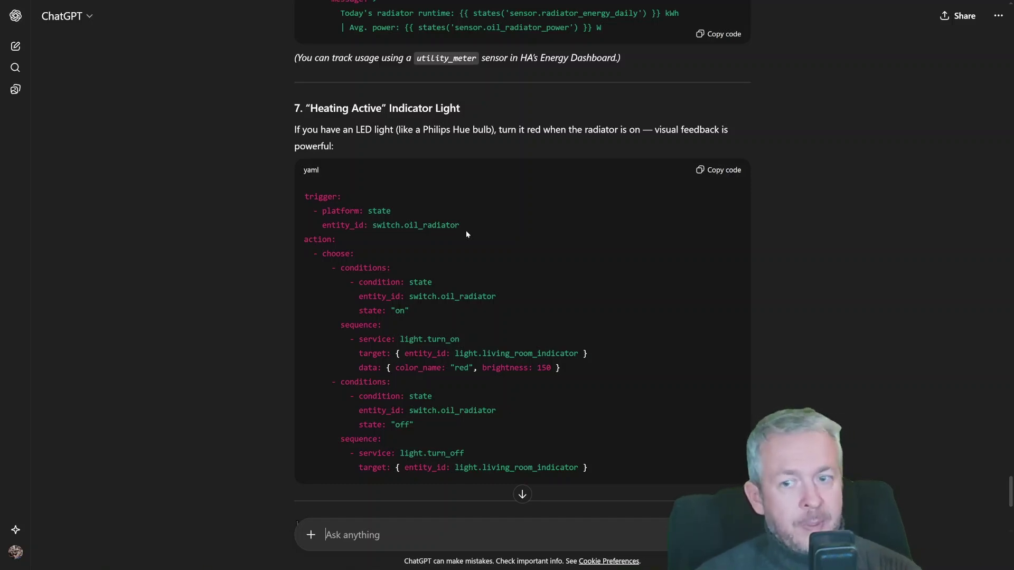
{"action": "left_click", "coordinate": [737, 168]}
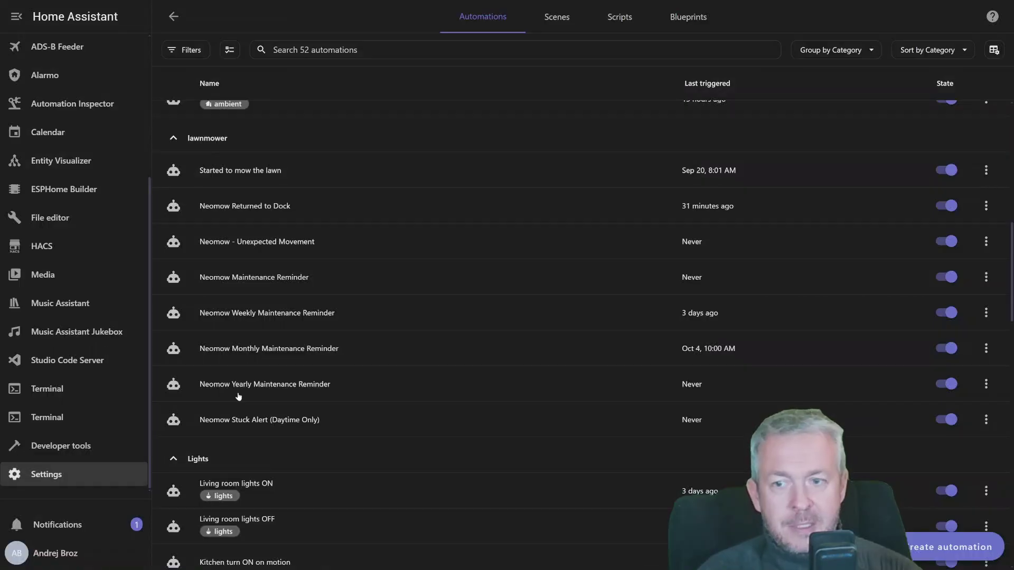
Create a blank automation, replace its YAML with the indicator-light code, and view it visually
{"action": "left_click", "coordinate": [935, 548]}
{"action": "left_click", "coordinate": [425, 183]}
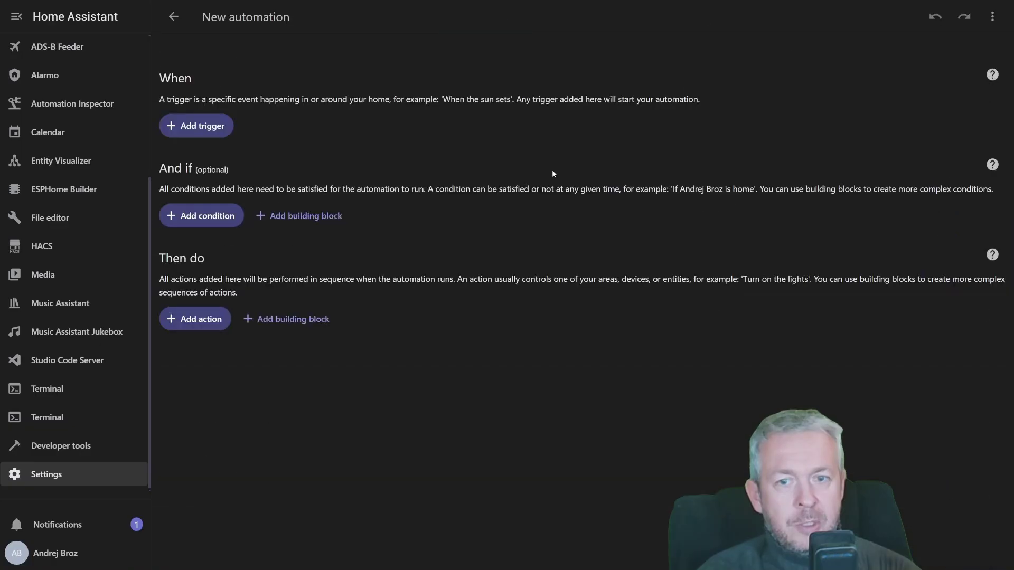
{"action": "left_click", "coordinate": [993, 17]}
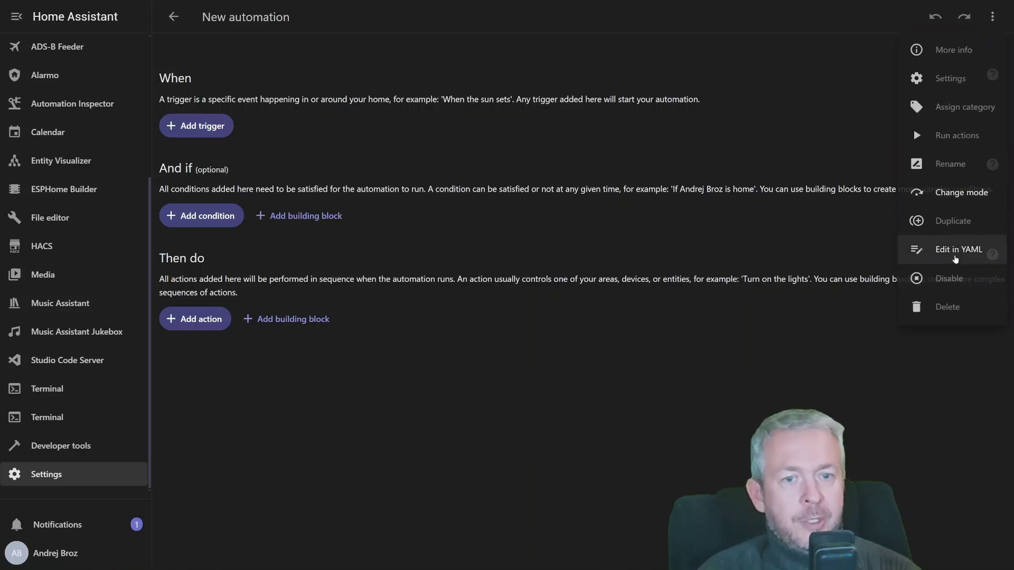
{"action": "left_click", "coordinate": [955, 258]}
{"action": "left_click", "coordinate": [636, 259]}
{"action": "key", "text": "ctrl+a"}
{"action": "key", "text": "ctrl+v"}
{"action": "left_click", "coordinate": [993, 16]}
{"action": "left_click", "coordinate": [955, 258]}
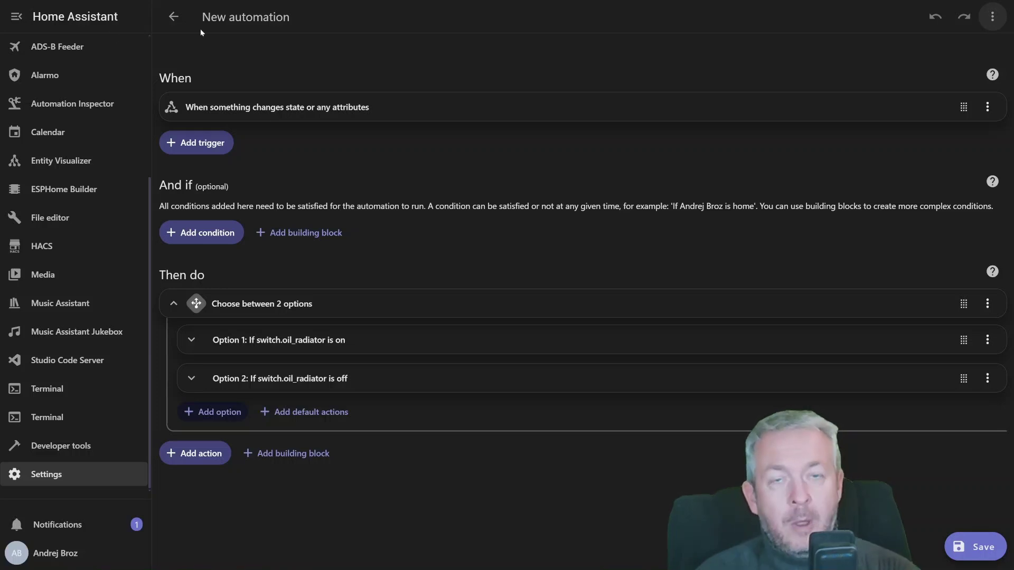
Review the state trigger, then expand Option 1: switch.oil_radiator on turns light.living_room_indicator on
{"action": "left_click", "coordinate": [313, 113]}
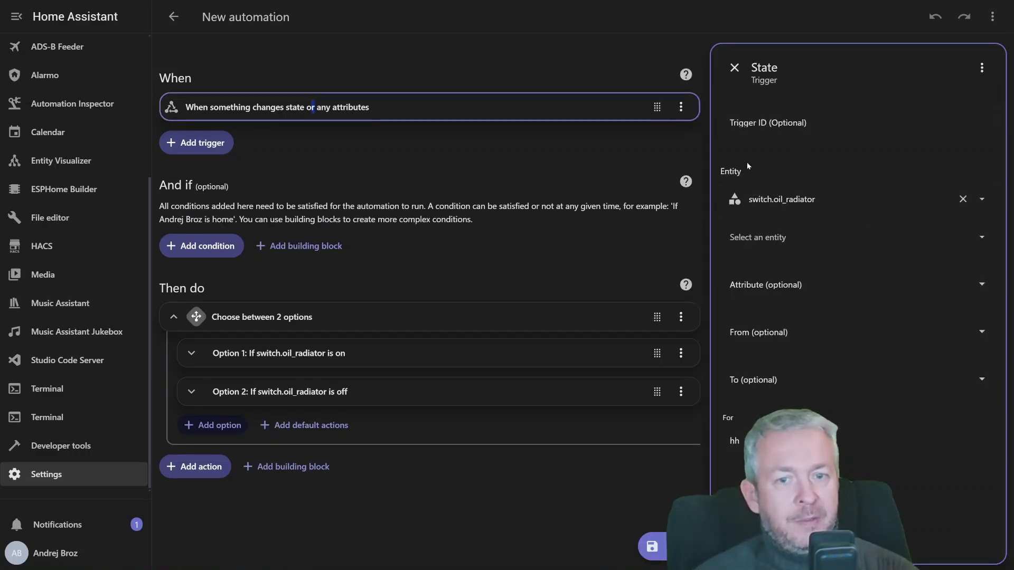
{"action": "left_click", "coordinate": [253, 99]}
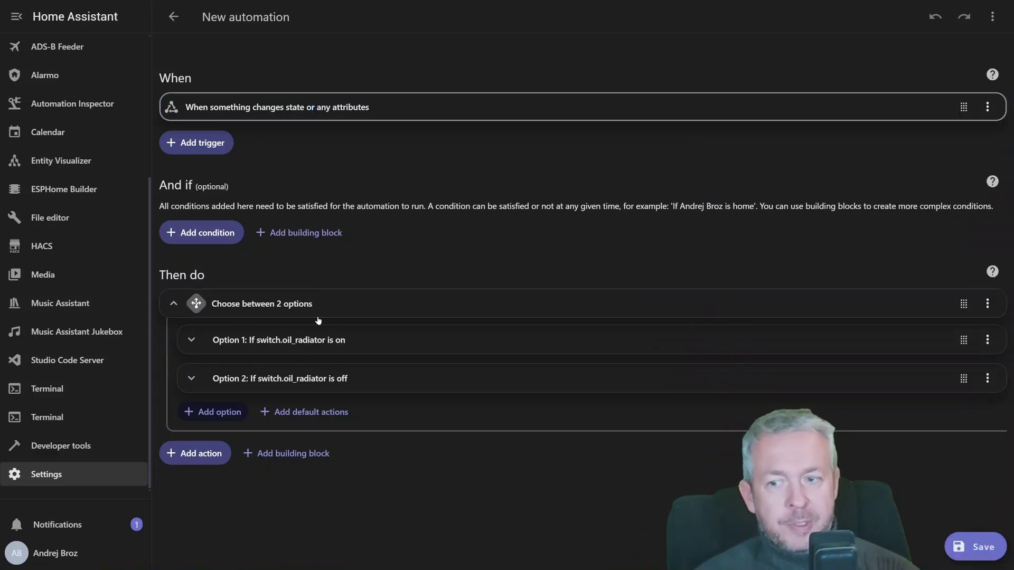
{"action": "left_click", "coordinate": [314, 341]}
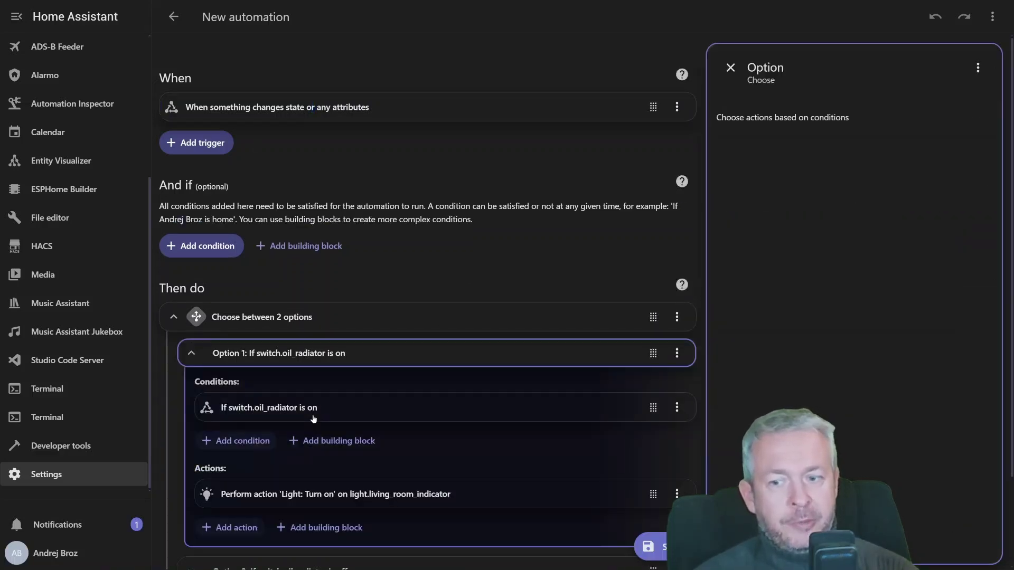
{"action": "left_click", "coordinate": [314, 417]}
{"action": "scroll", "coordinate": [328, 409], "scroll_direction": "down", "scroll_amount": 2}
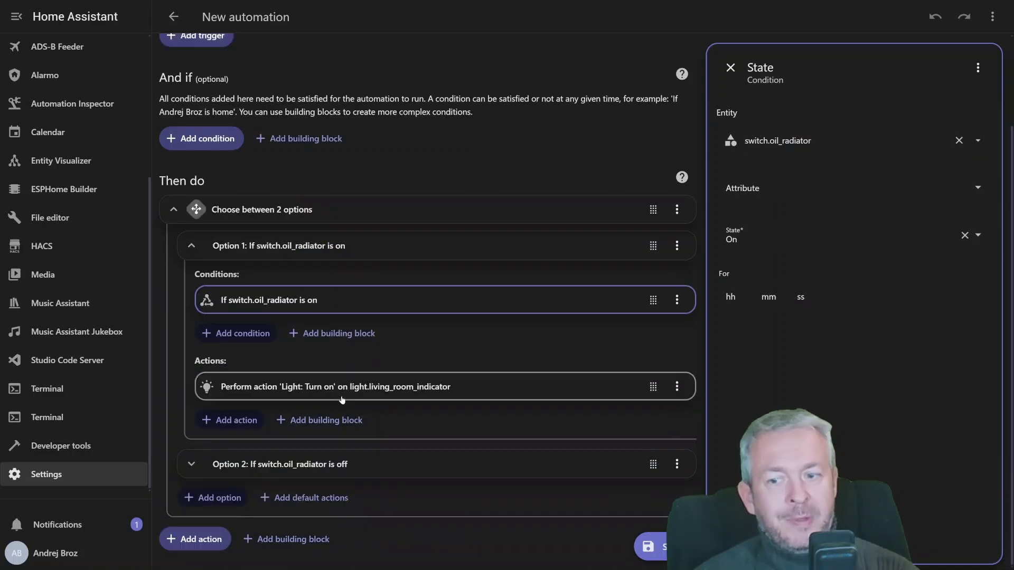
{"action": "left_click", "coordinate": [342, 396]}
Expand Option 2 to show light.living_room_indicator turning off when switch.oil_radiator is off
{"action": "left_click", "coordinate": [360, 464]}
{"action": "scroll", "coordinate": [364, 396], "scroll_direction": "down", "scroll_amount": 3}
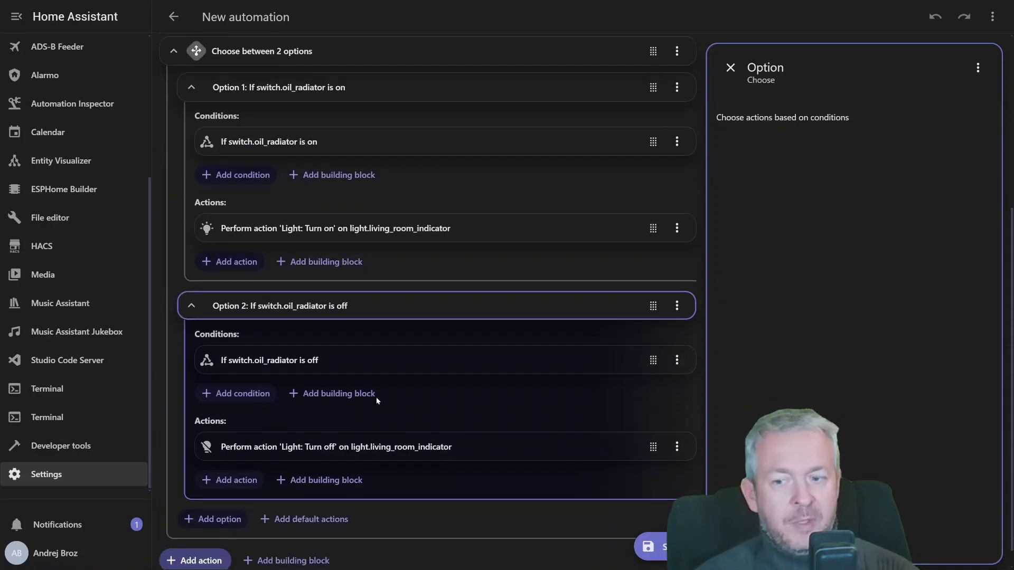
{"action": "left_click", "coordinate": [375, 449]}
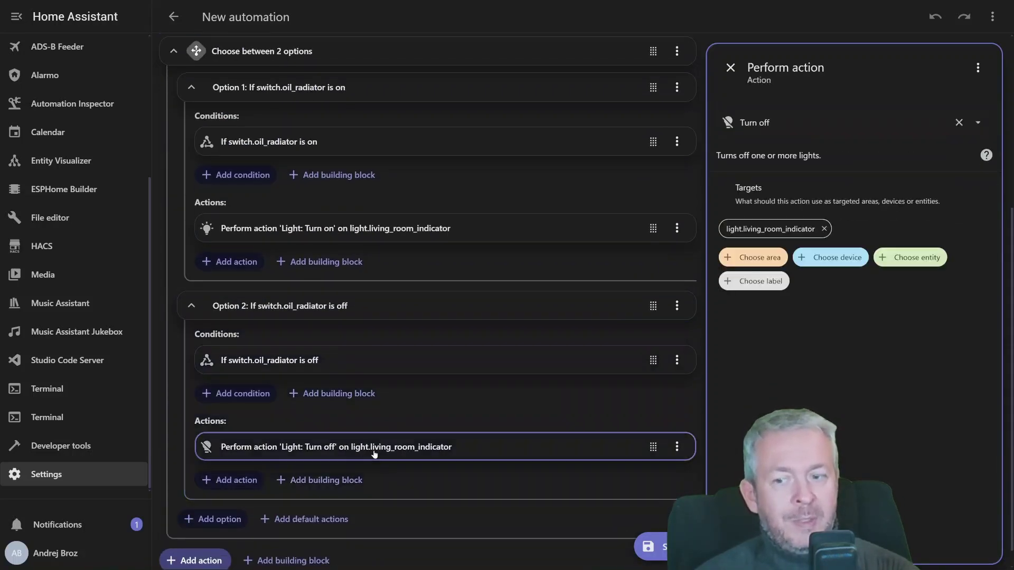